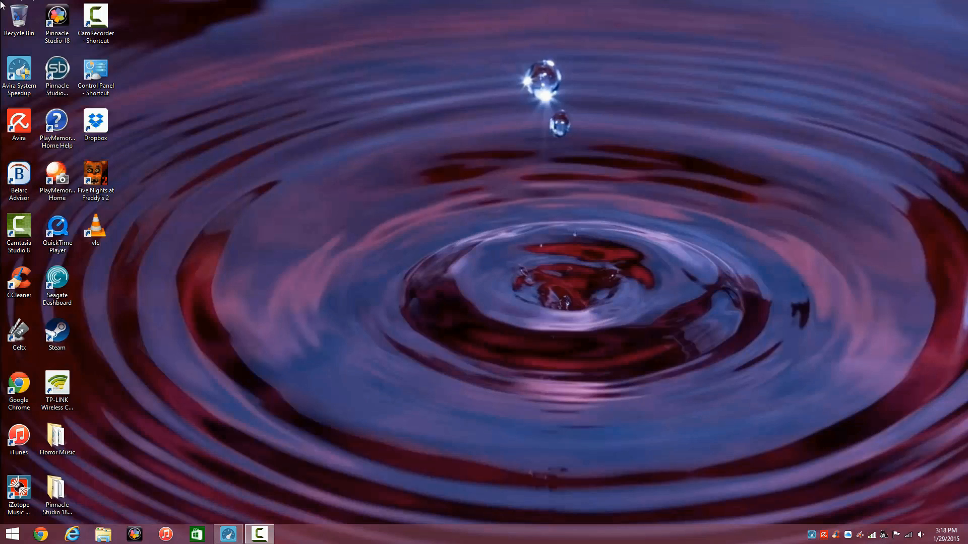
- Launch Pinnacle Studio 18 from the desktop
double_click(52, 20)
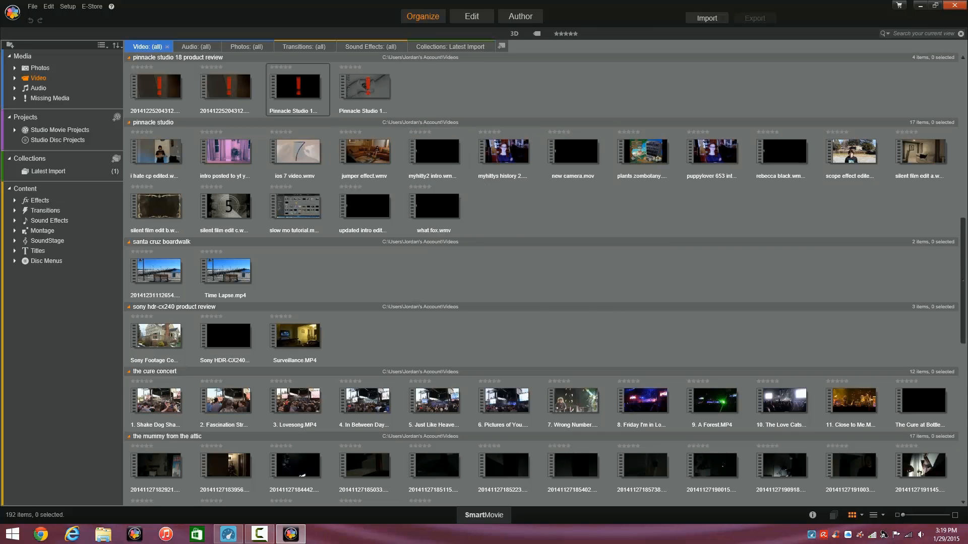
- Look at the contents of the Pinnacle Studio 18 Installation folder on the desktop and return to Pinnacle Studio 18
left_click(922, 7)
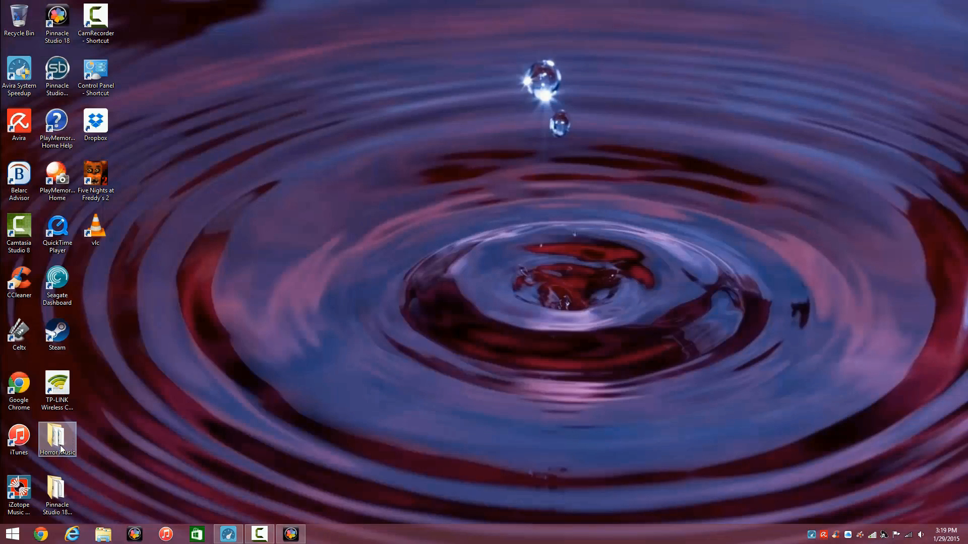
double_click(57, 488)
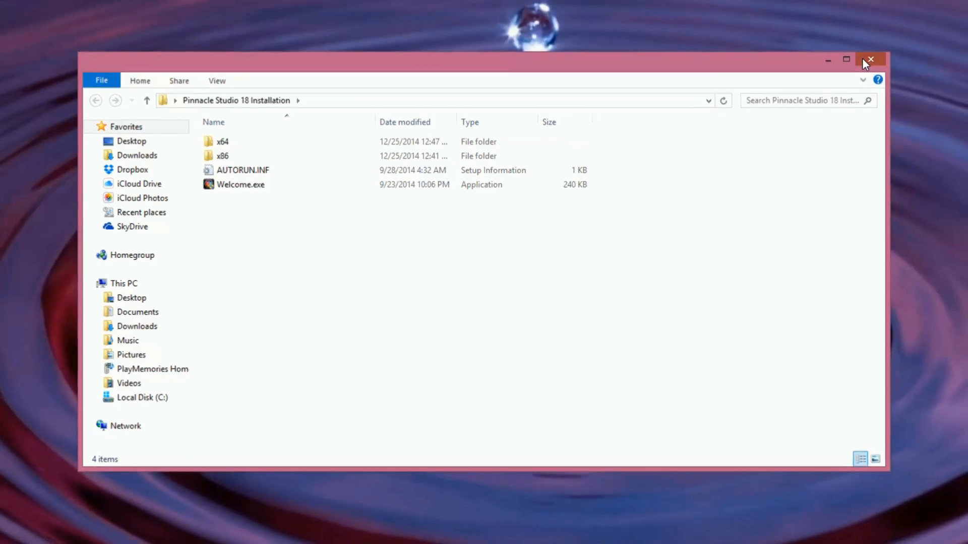
left_click(890, 50)
left_click(290, 534)
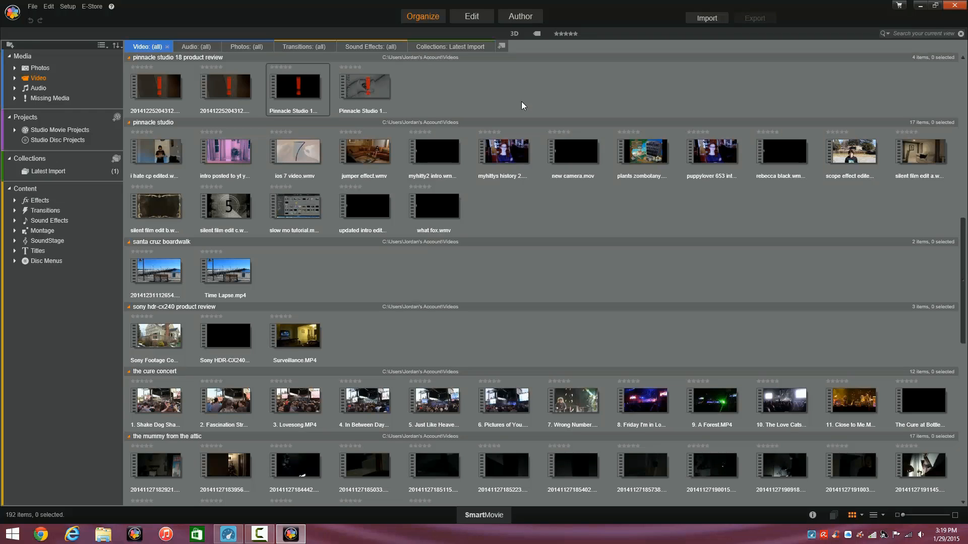
- Open the Control Panel to view its settings categories, starting with the watchfolders
left_click(68, 7)
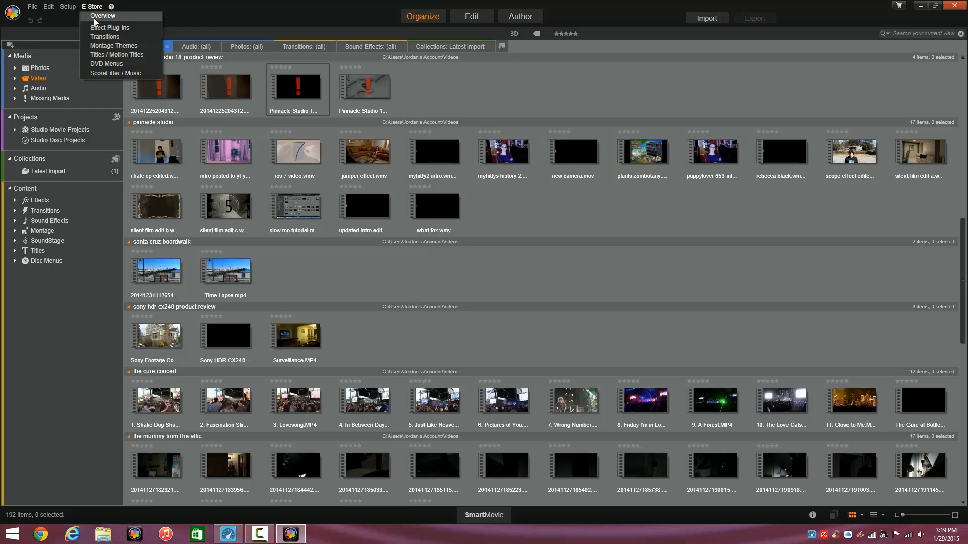
left_click(77, 15)
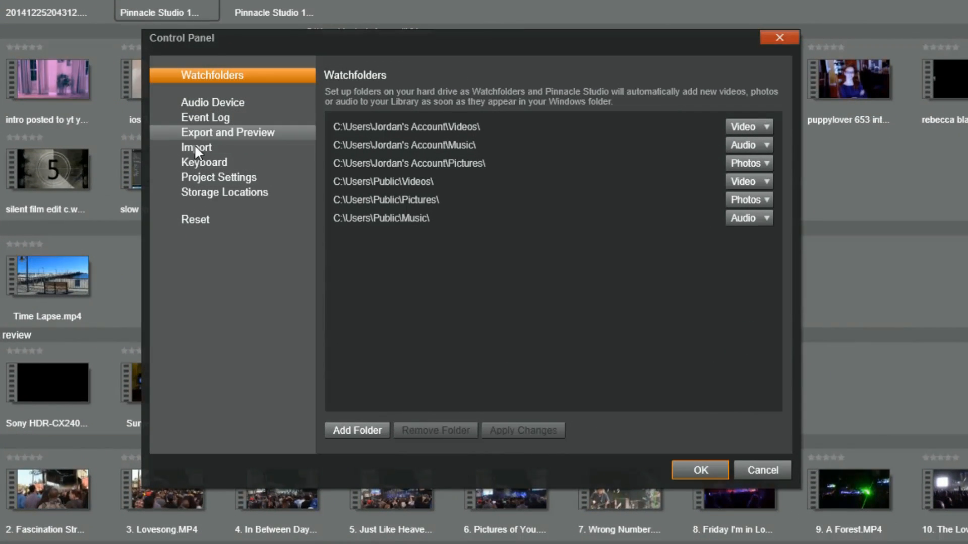
left_click(312, 156)
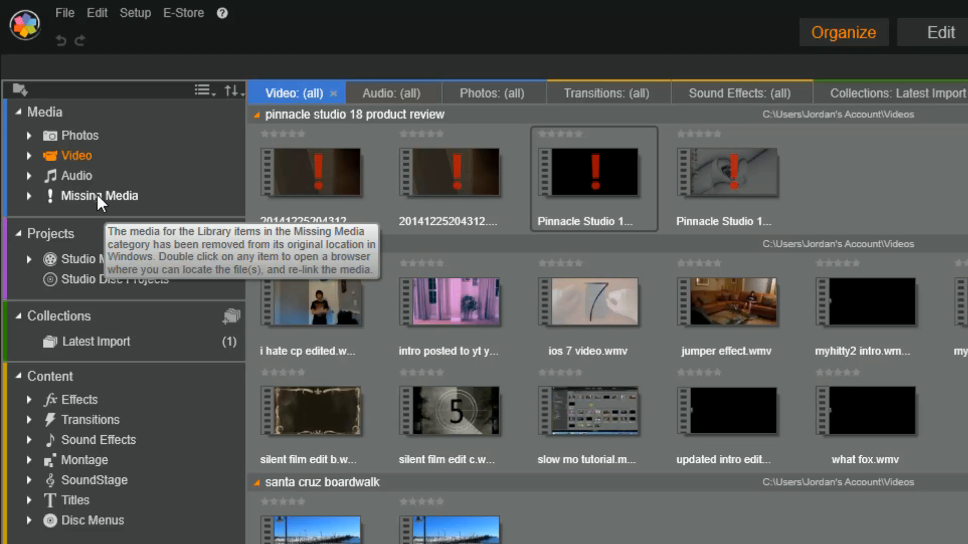
- Collapse and re-expand the Media category in the library, view the Latest Import collection, and return to all videos
left_click(19, 111)
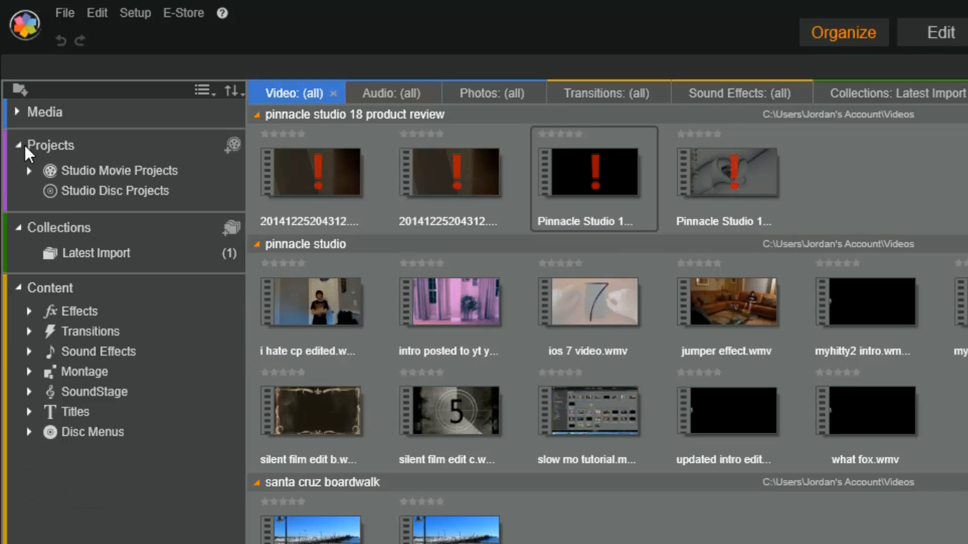
left_click(17, 110)
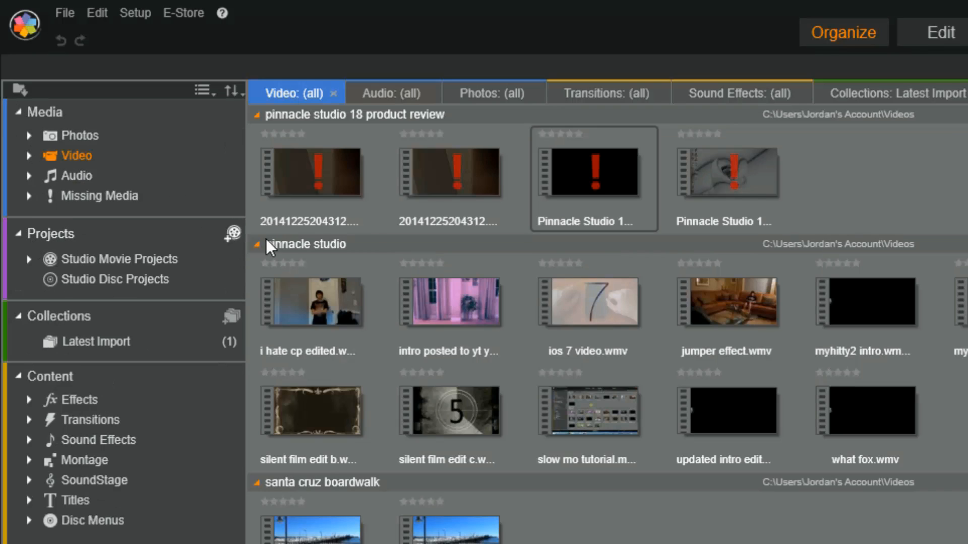
left_click(109, 343)
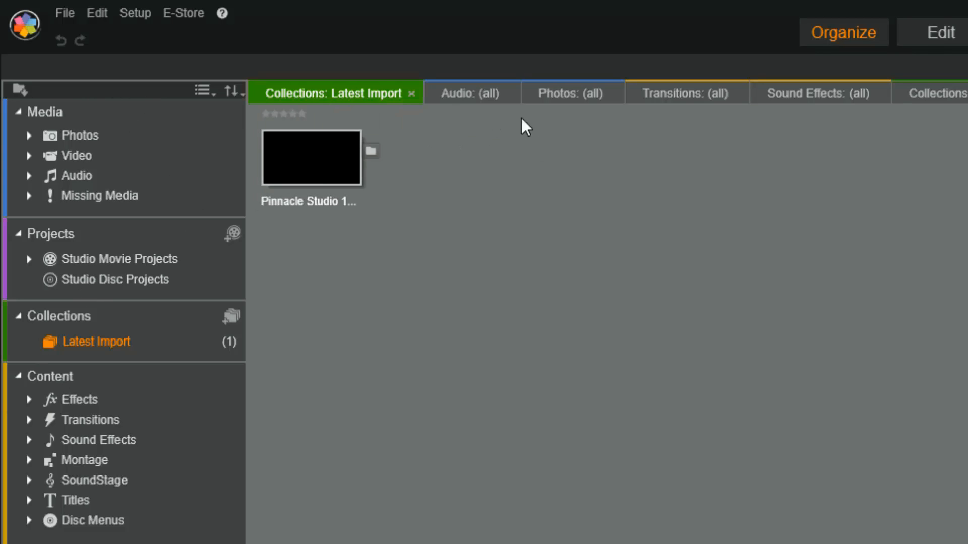
left_click(73, 155)
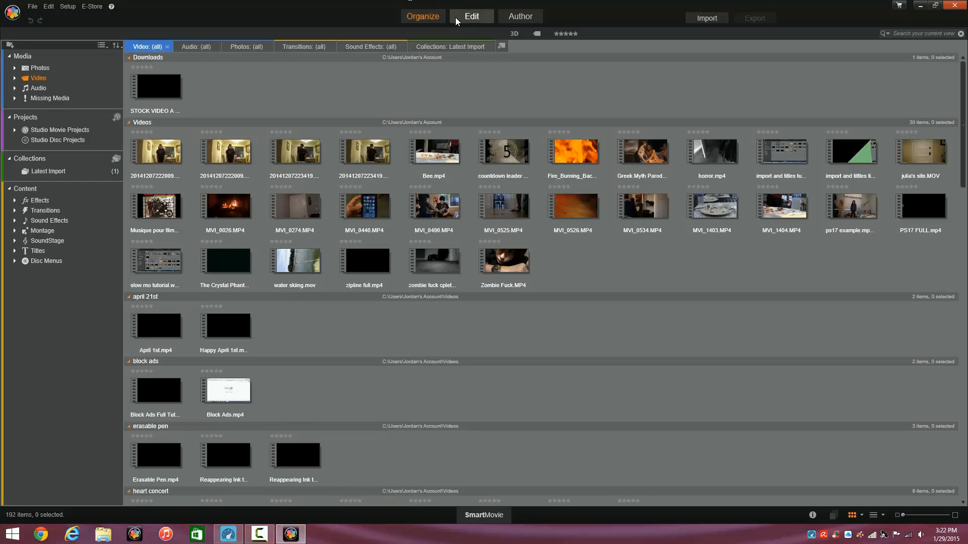
- Open the Control Panel and compare the Watchfolders list with the Import settings
left_click(68, 6)
left_click(75, 15)
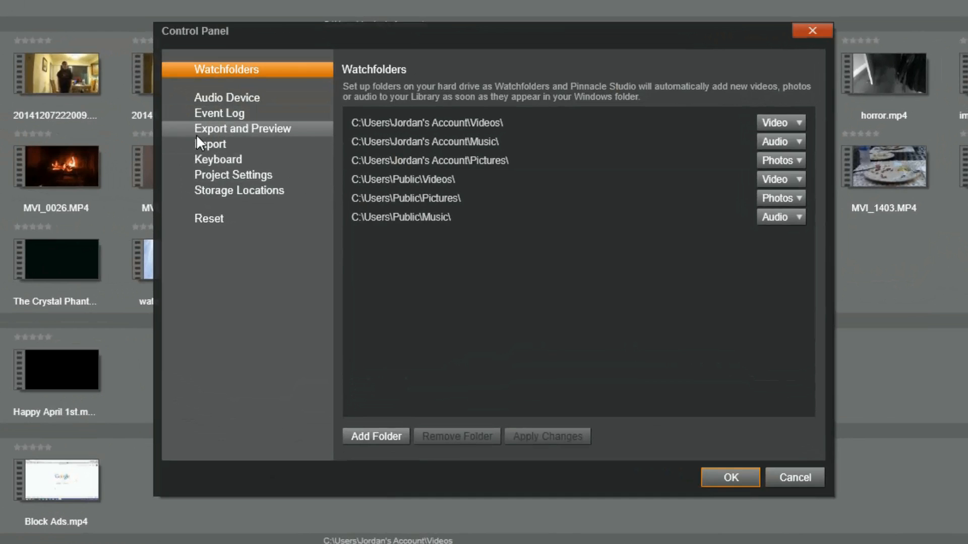
left_click(201, 146)
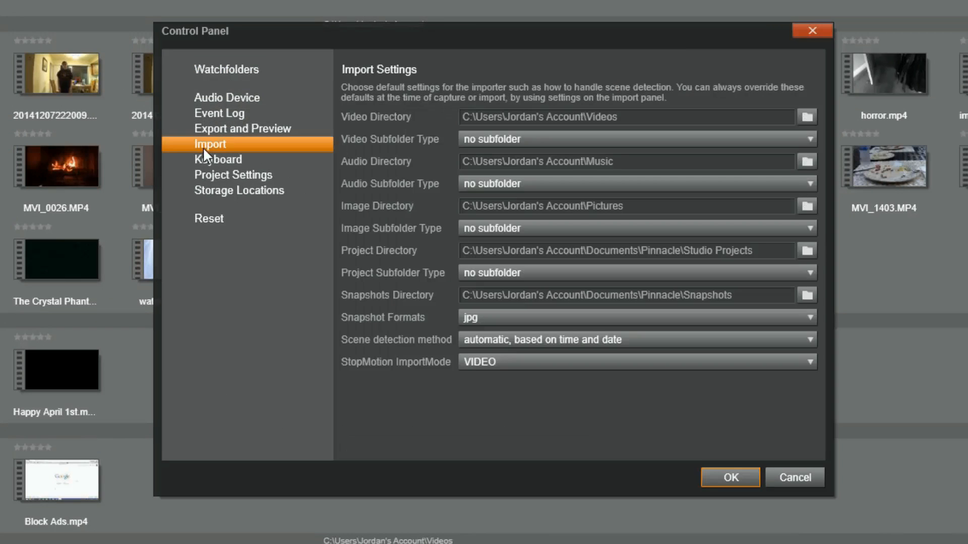
left_click(217, 68)
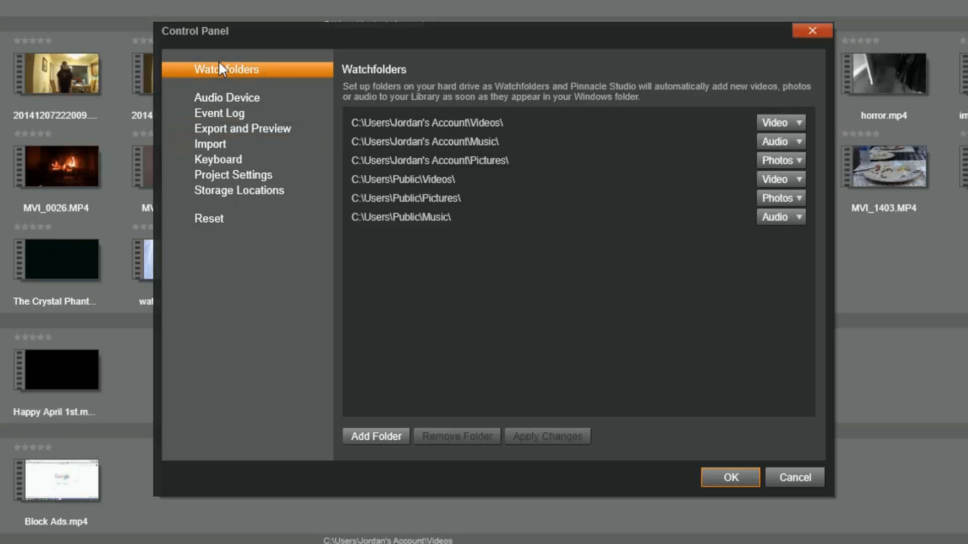
left_click(221, 144)
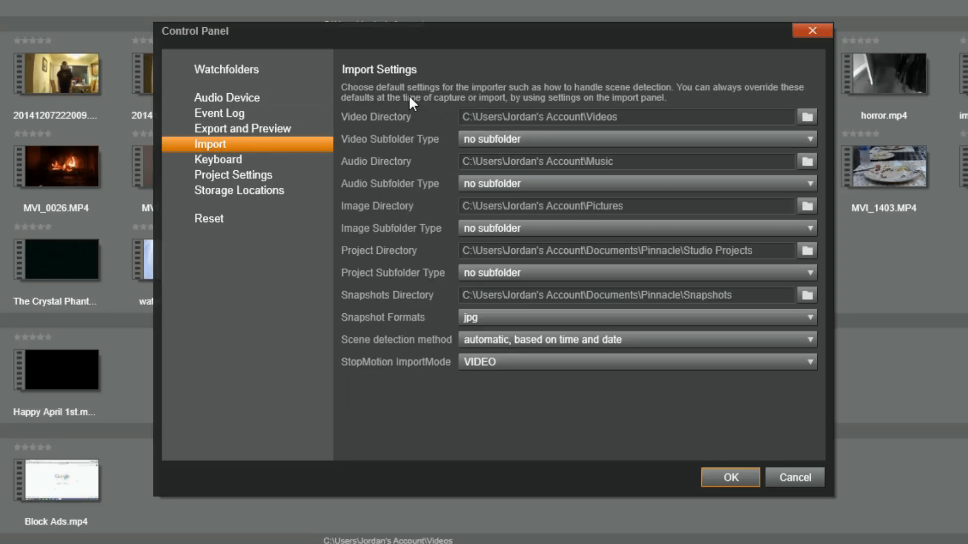
left_click(231, 72)
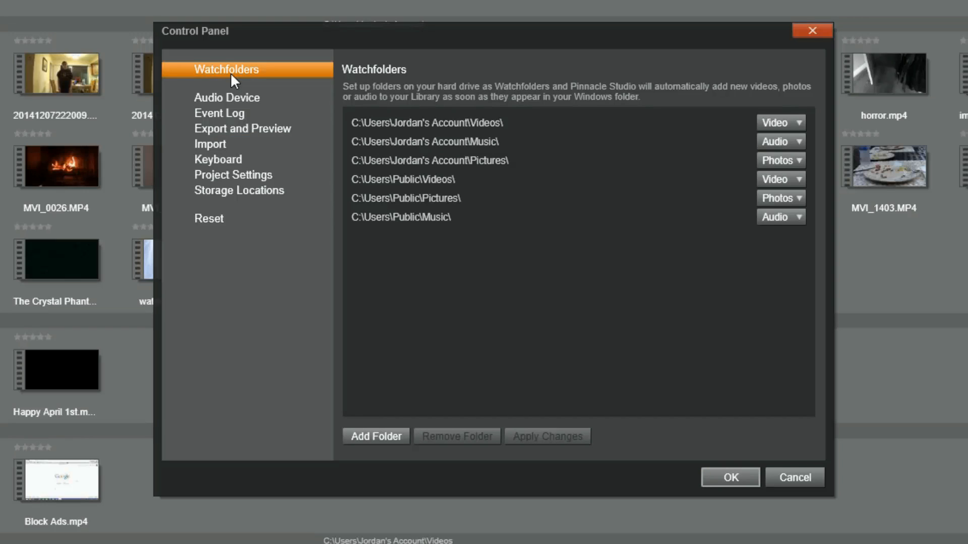
- Examine the Windows recording devices offered for the current audio device, and check the event log
left_click(206, 96)
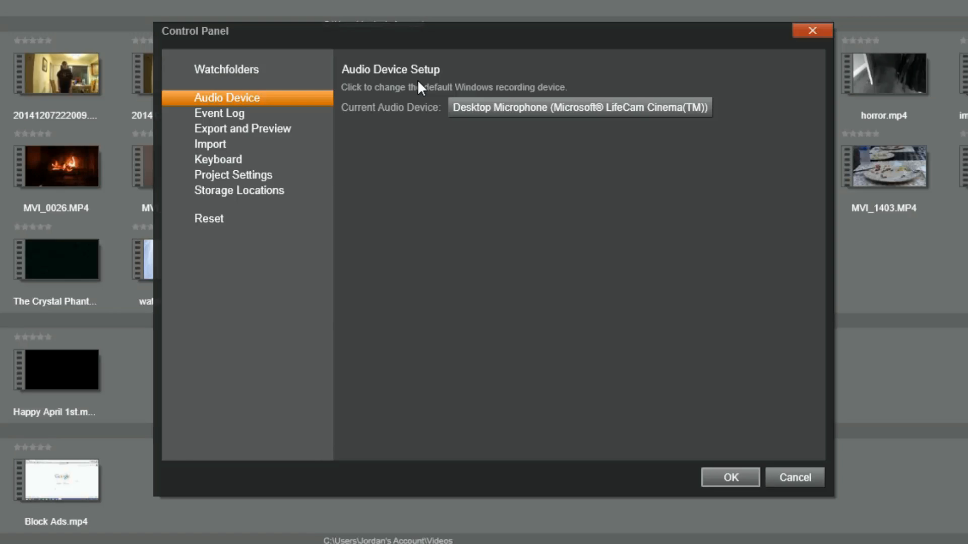
left_click(510, 106)
left_click_drag(0, 0, 471, 57)
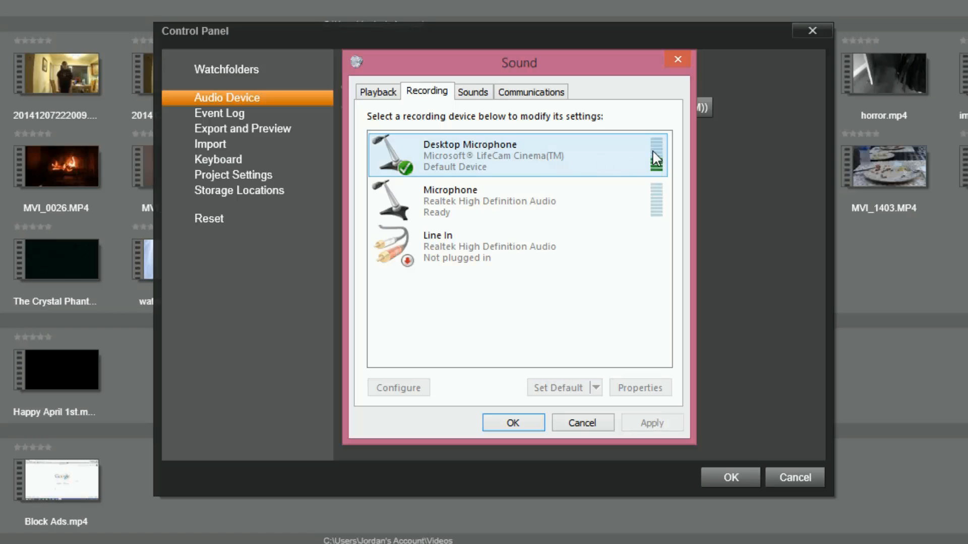
left_click(678, 59)
left_click(245, 114)
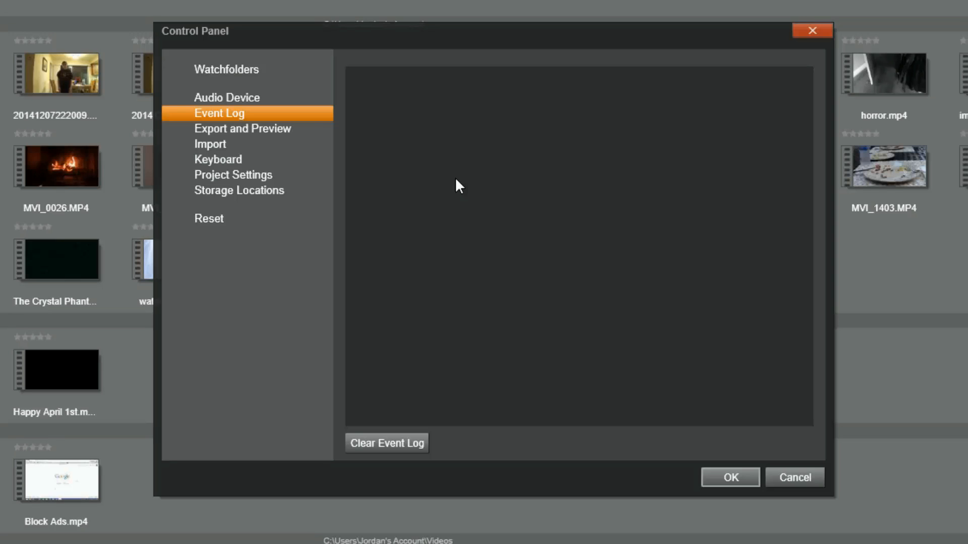
- Set the preview quality to Fastest Playback and choose Main Monitor for the full-screen preview
left_click(267, 129)
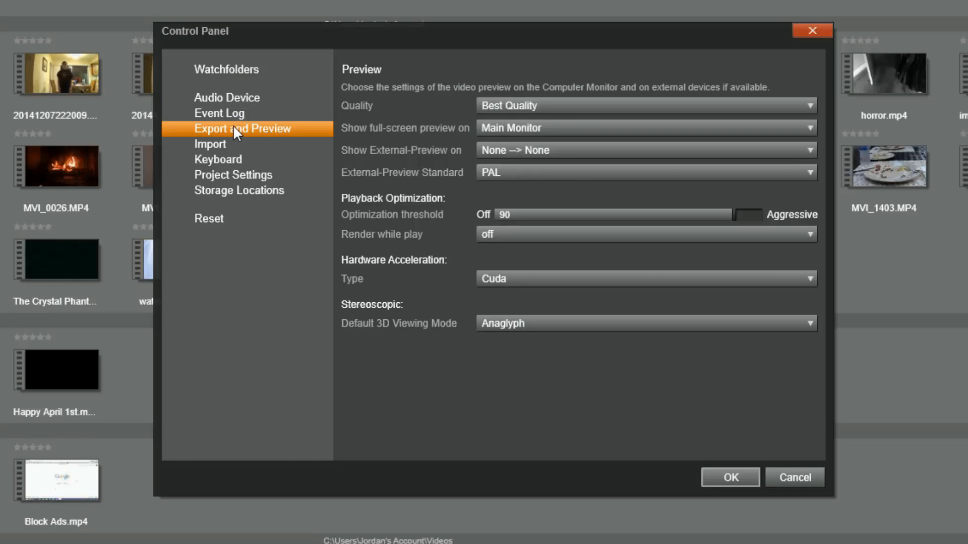
left_click(535, 101)
left_click(528, 147)
left_click(510, 103)
left_click(503, 145)
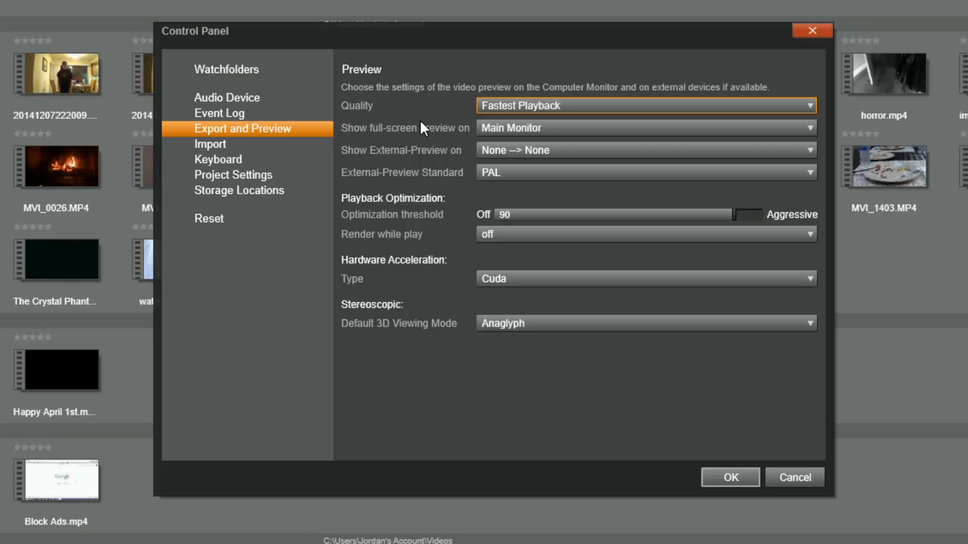
left_click(518, 132)
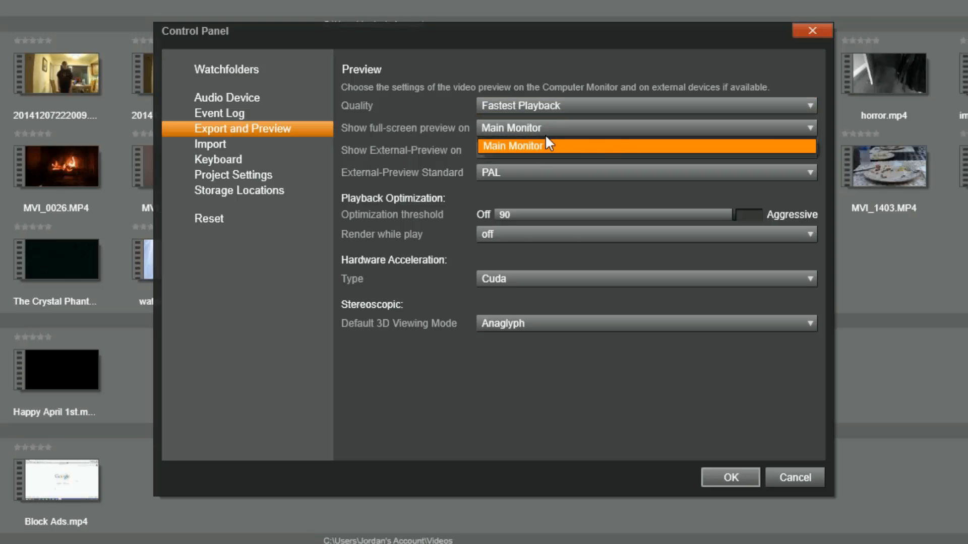
left_click(549, 144)
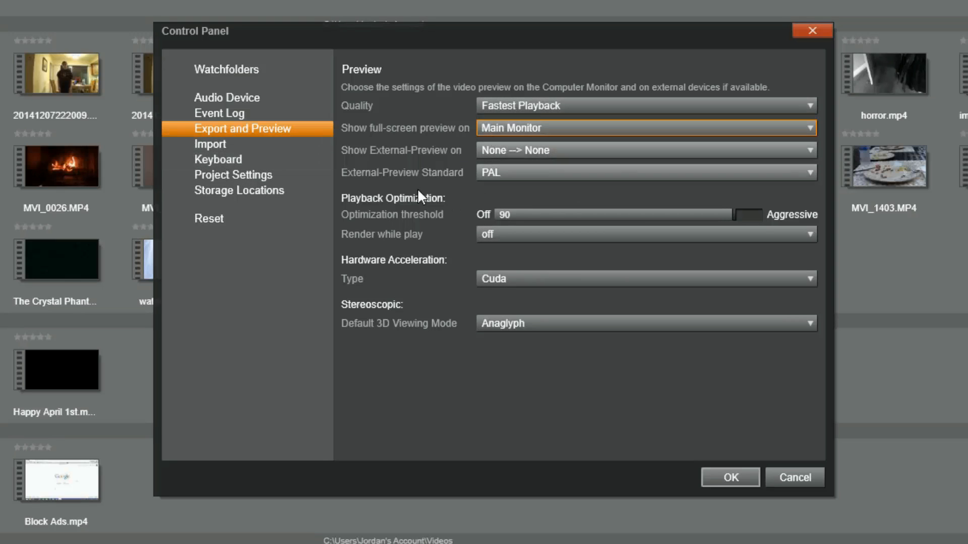
- Review the Keyboard, Project Settings and Storage Locations pages, and accept the Control Panel settings
left_click(223, 159)
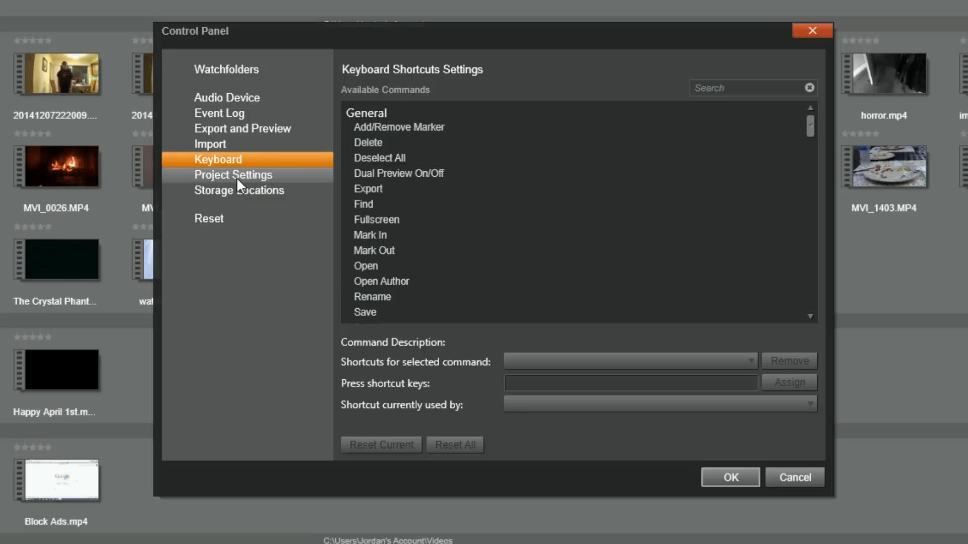
left_click(252, 176)
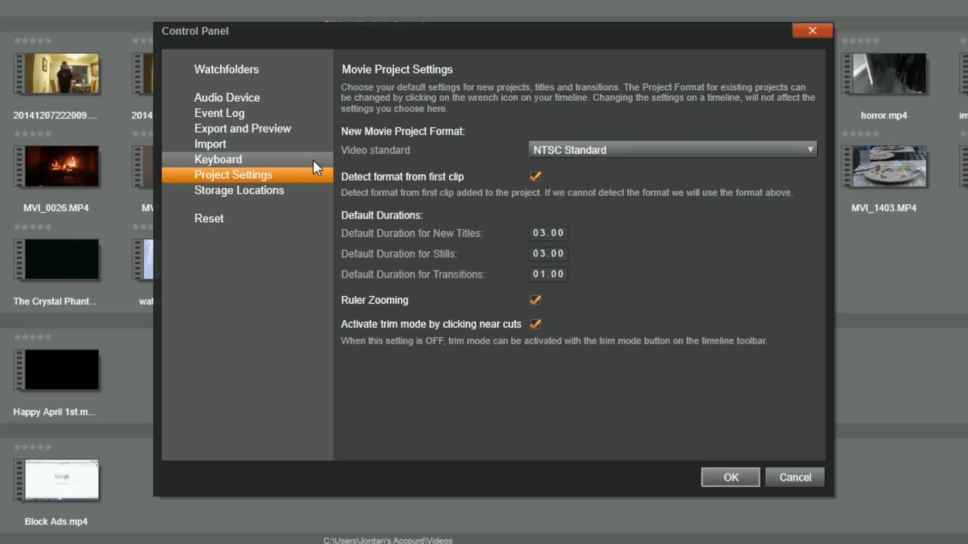
left_click(286, 196)
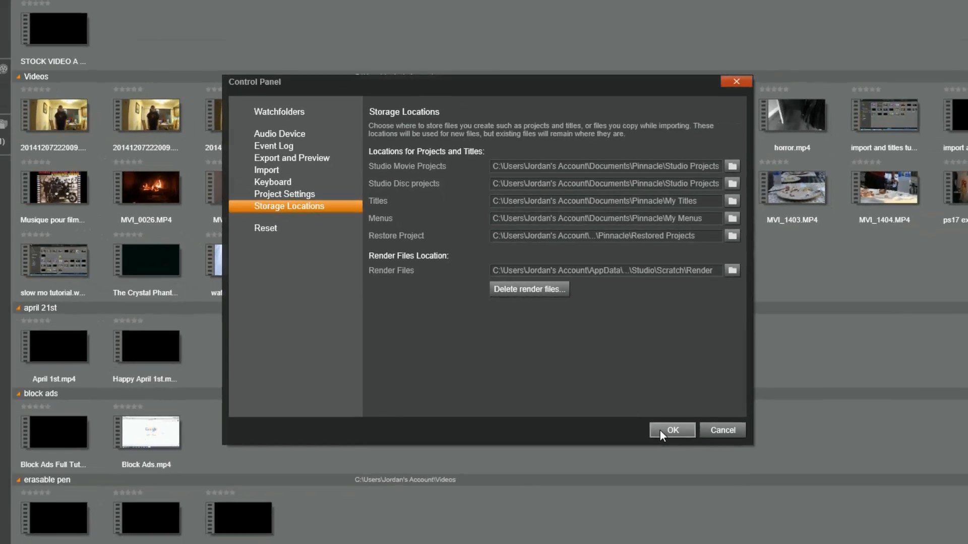
left_click(716, 477)
left_click(465, 16)
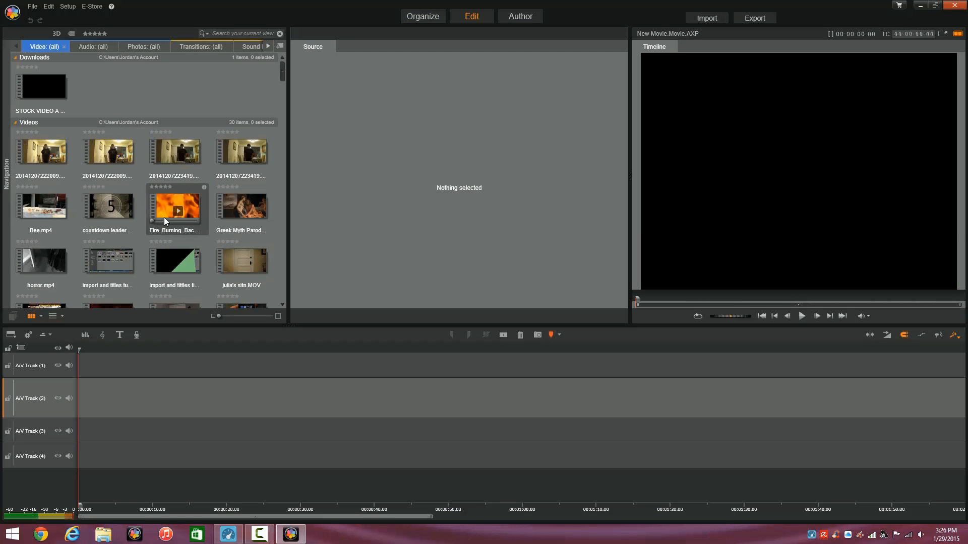
scroll(164, 217, "down", 6)
scroll(167, 216, "down", 10)
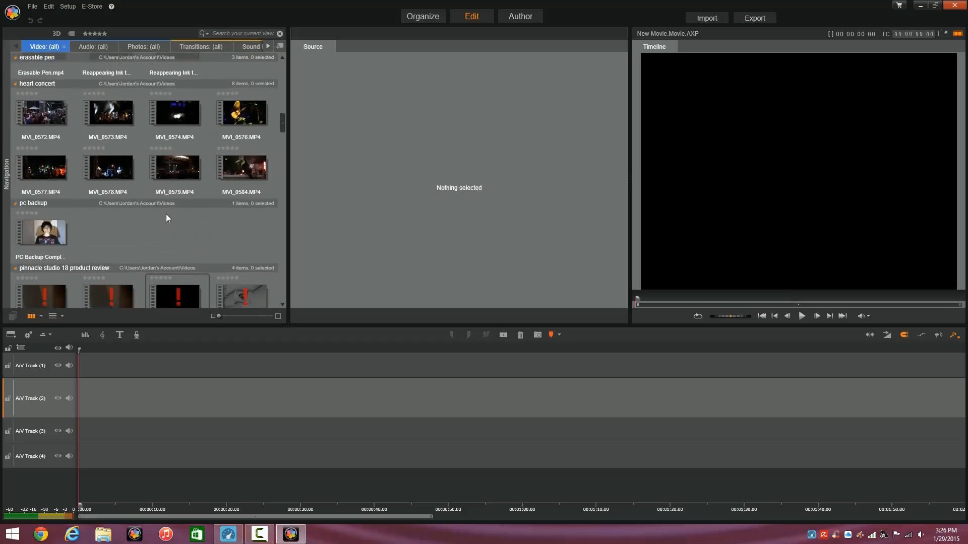
scroll(166, 217, "down", 5)
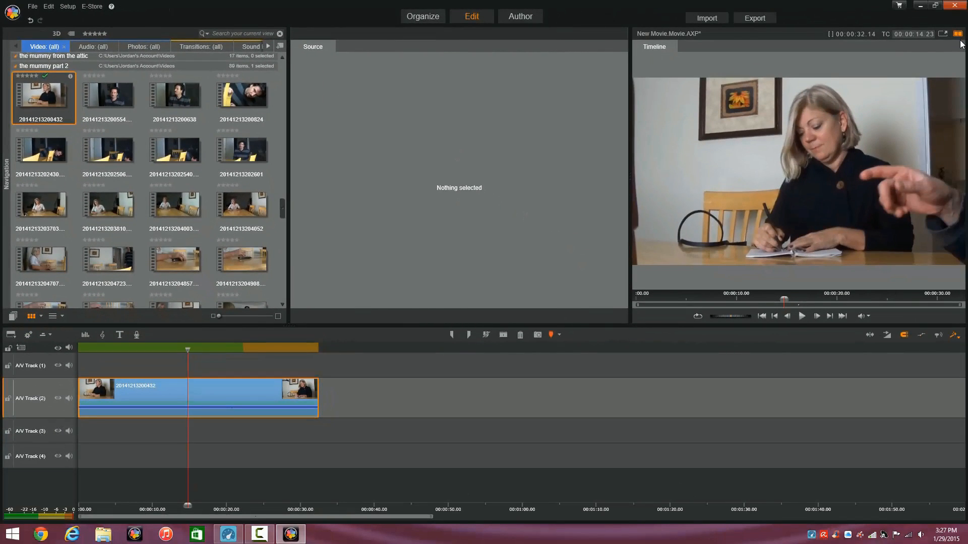
left_click(958, 34)
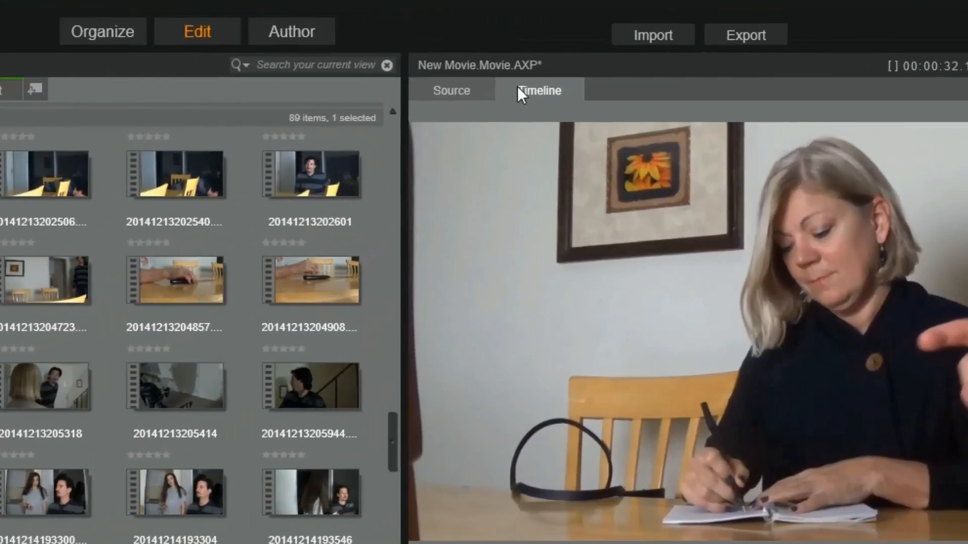
left_click(579, 50)
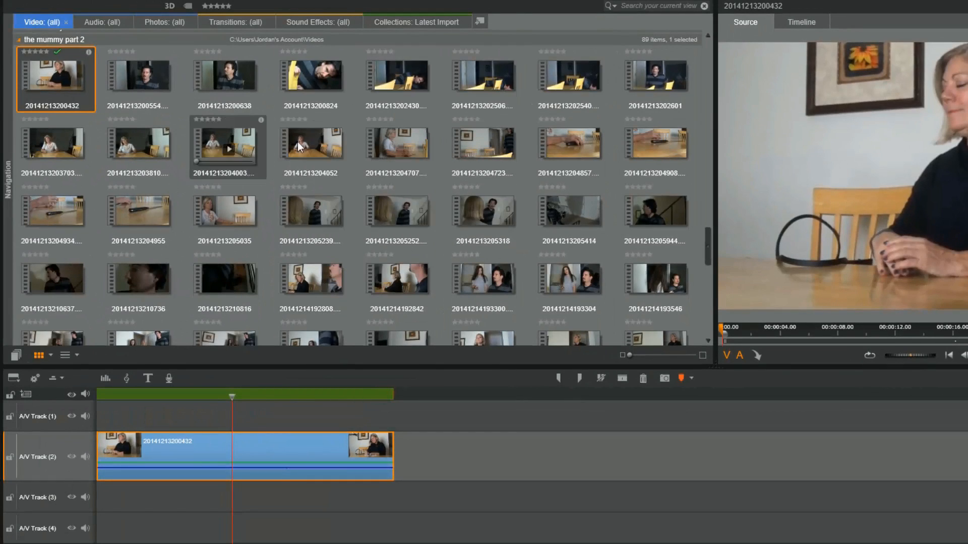
left_click(162, 80)
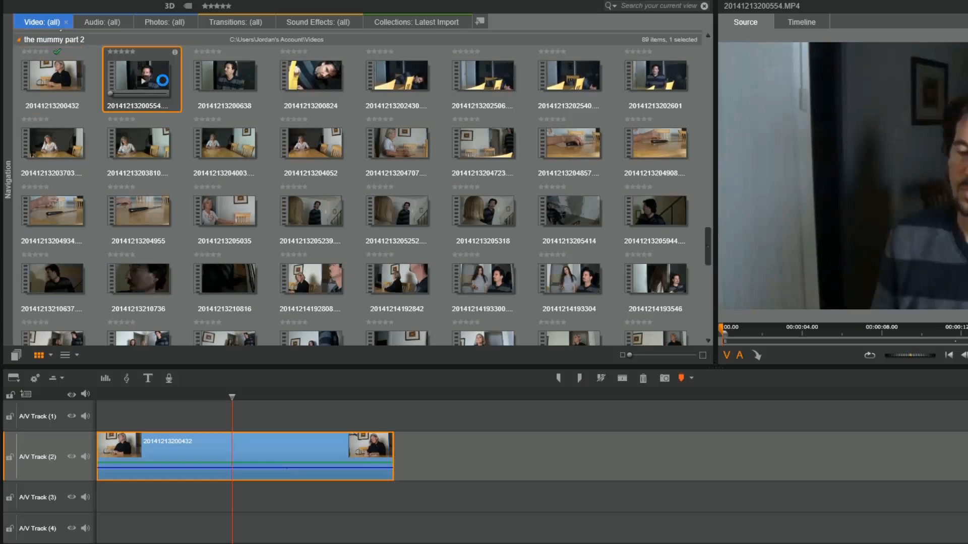
left_click(225, 76)
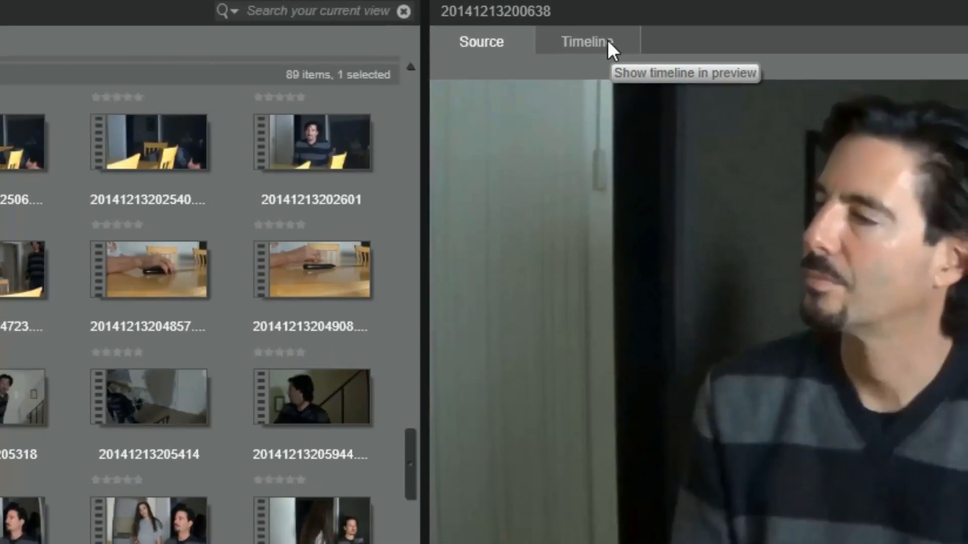
- Show the timeline in the preview and move the playhead back to about 12 seconds
left_click(706, 32)
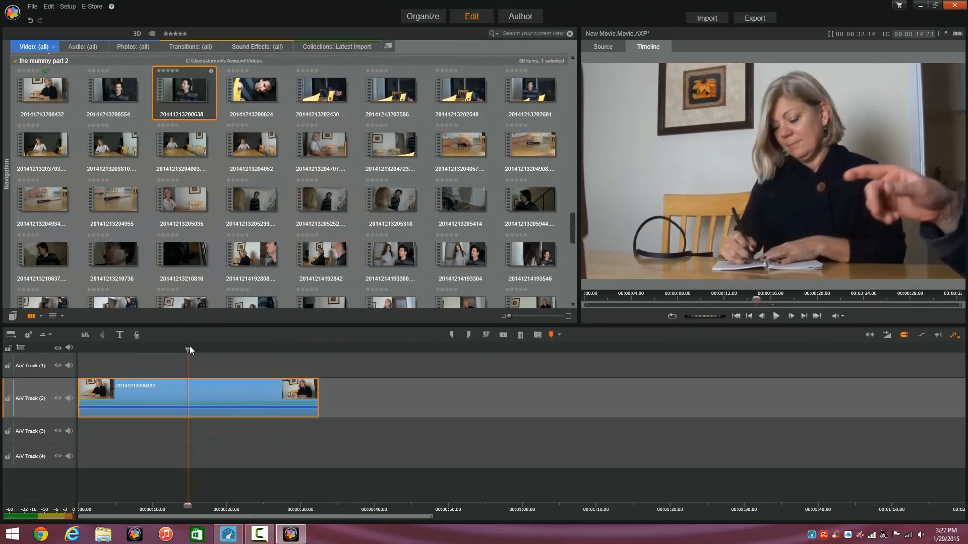
mouse_move(189, 348)
left_mouse_down()
mouse_move(175, 348)
mouse_move(222, 348)
mouse_move(172, 348)
left_mouse_up()
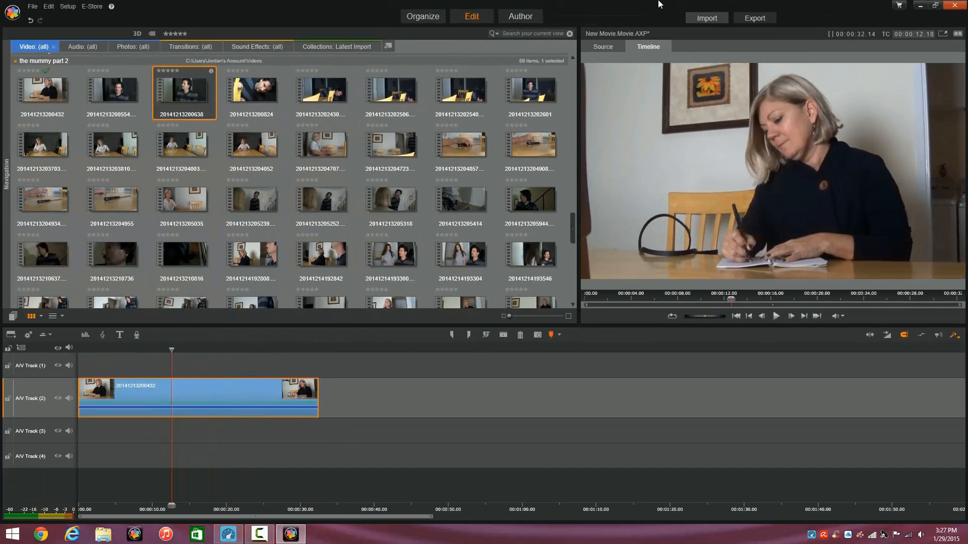
- Move the timeline playhead to 00:00:18.02, view that frame in full screen and return to the Edit workspace
left_click(603, 46)
left_click_drag(237, 348, 212, 347)
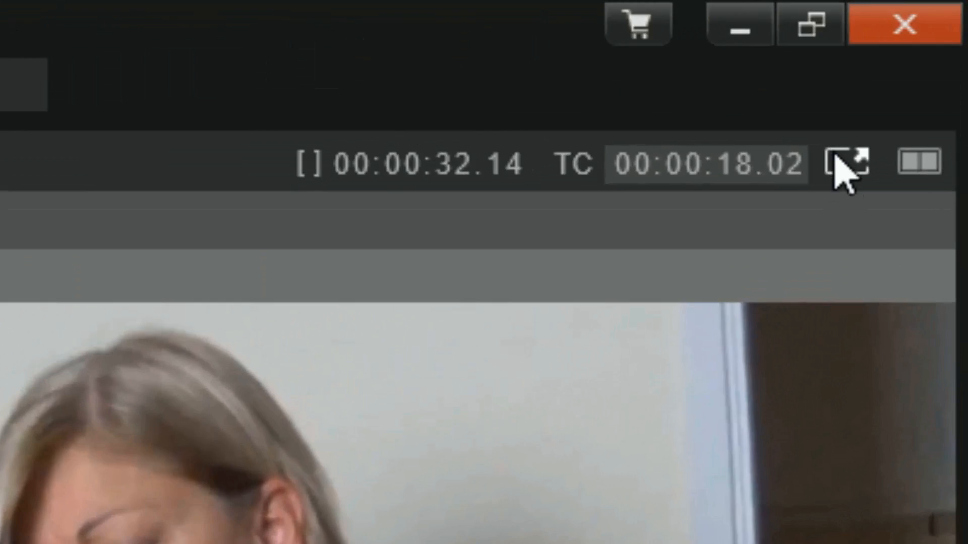
left_click(835, 157)
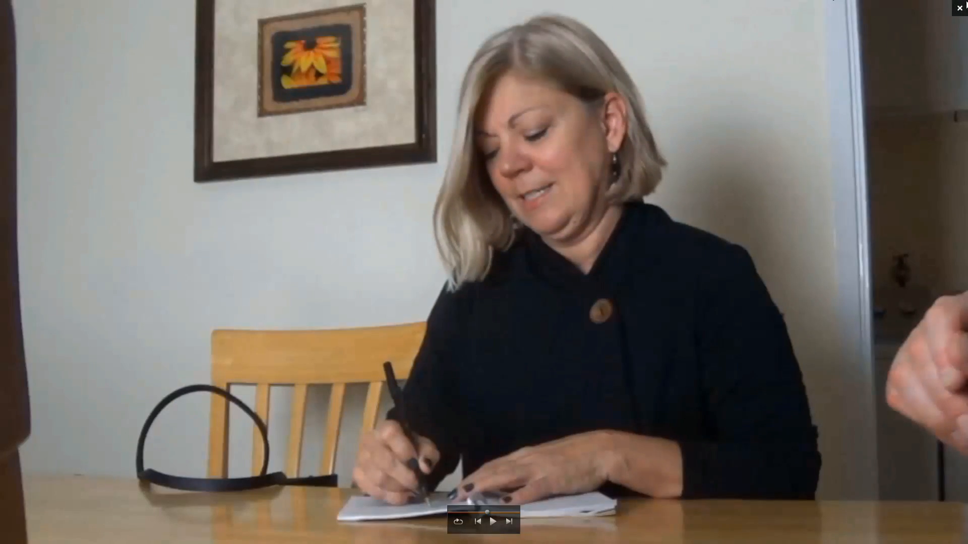
left_click(960, 8)
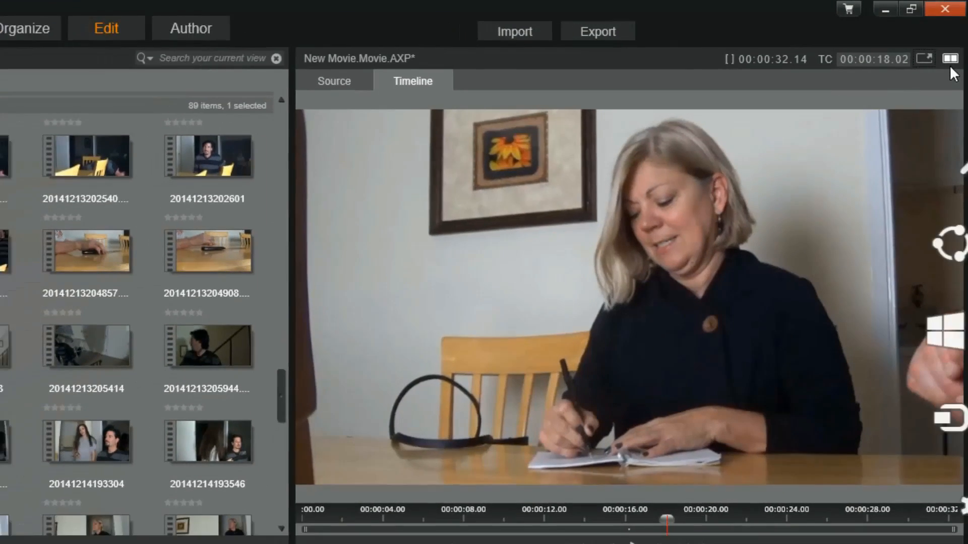
left_click(949, 62)
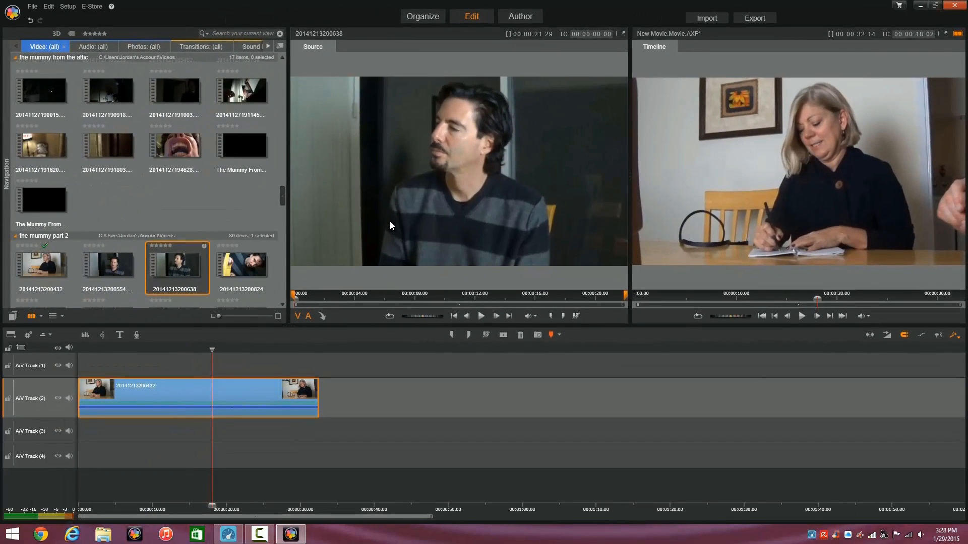
key("Home")
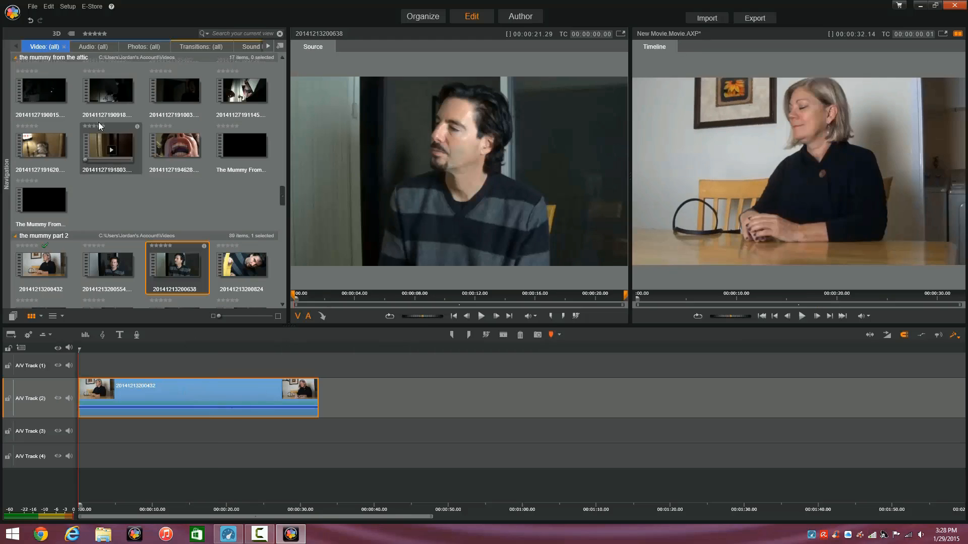
right_click(219, 392)
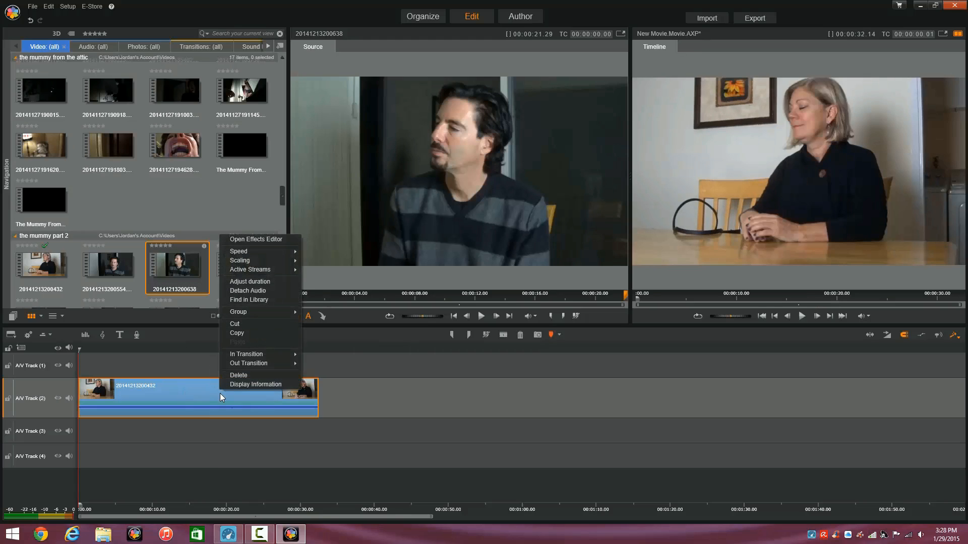
left_click(239, 375)
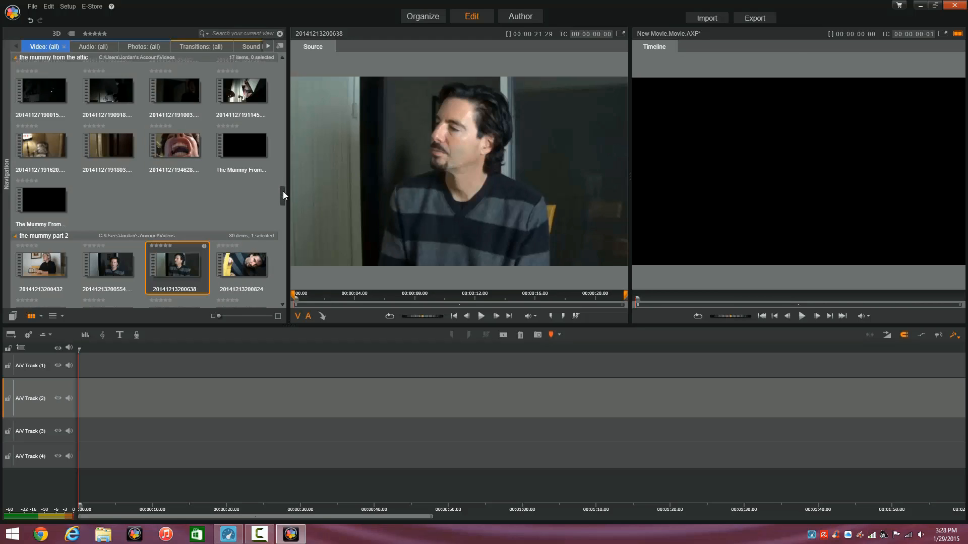
left_click_drag(283, 191, 283, 198)
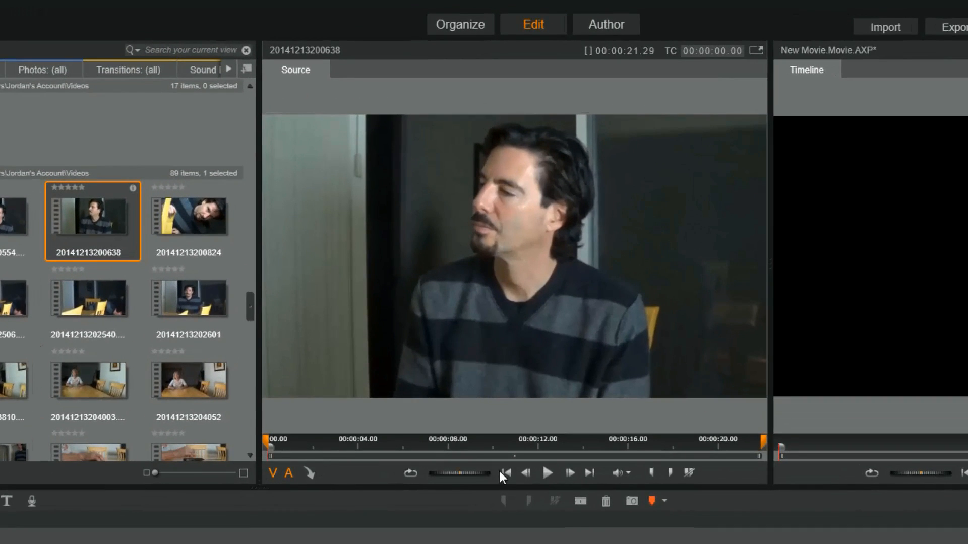
left_click_drag(271, 448, 377, 407)
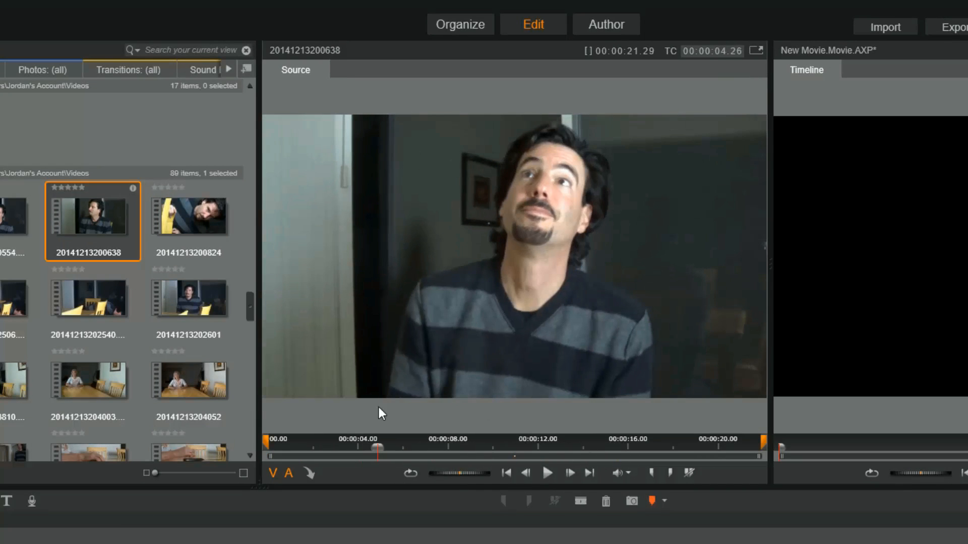
key("i")
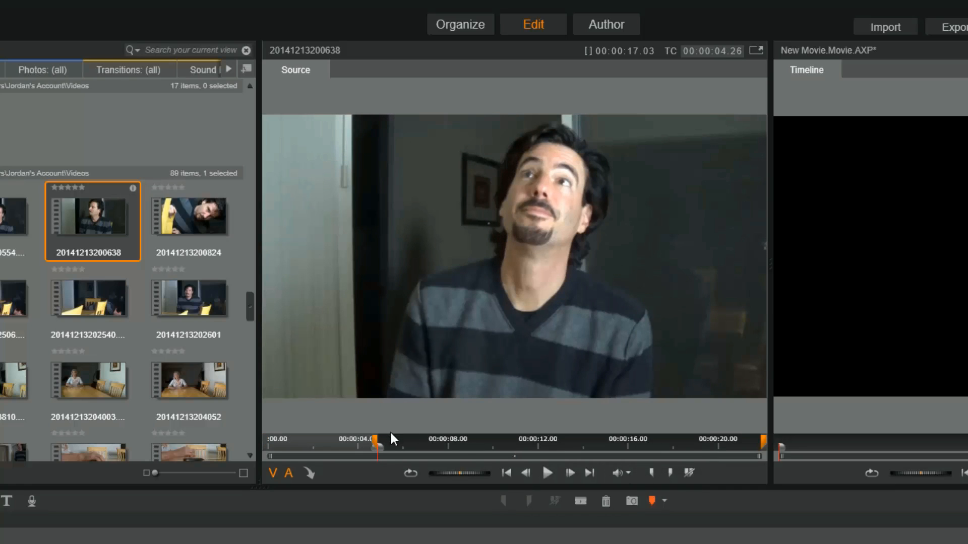
left_click(629, 440)
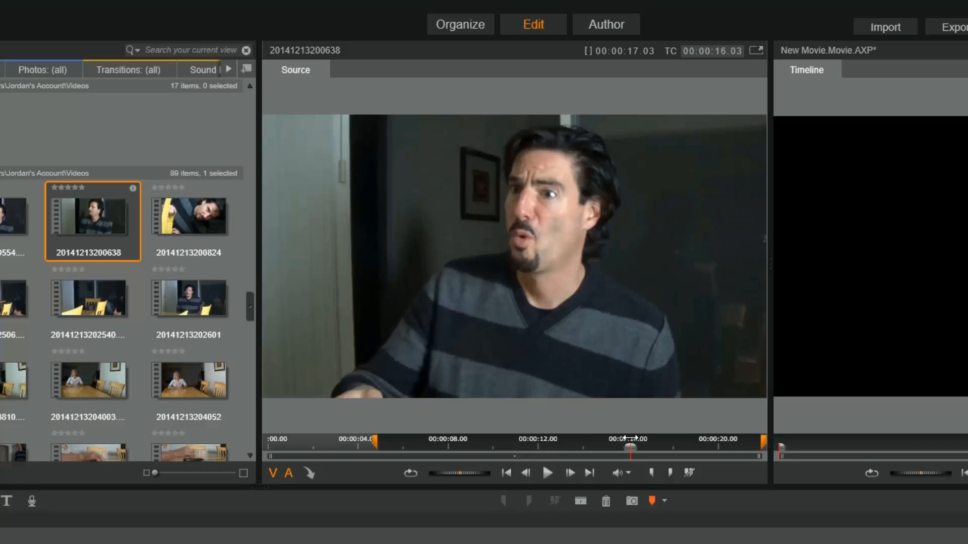
key("o")
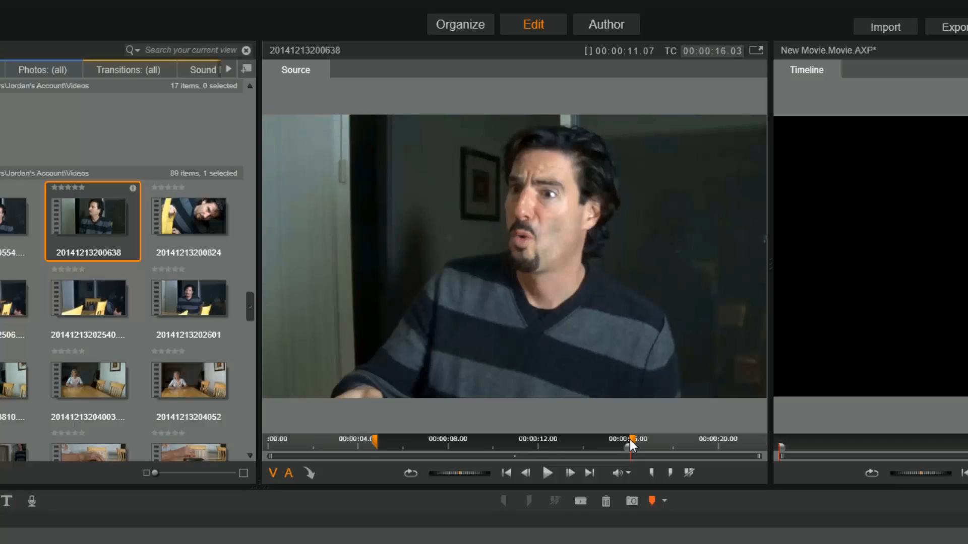
left_click(690, 474)
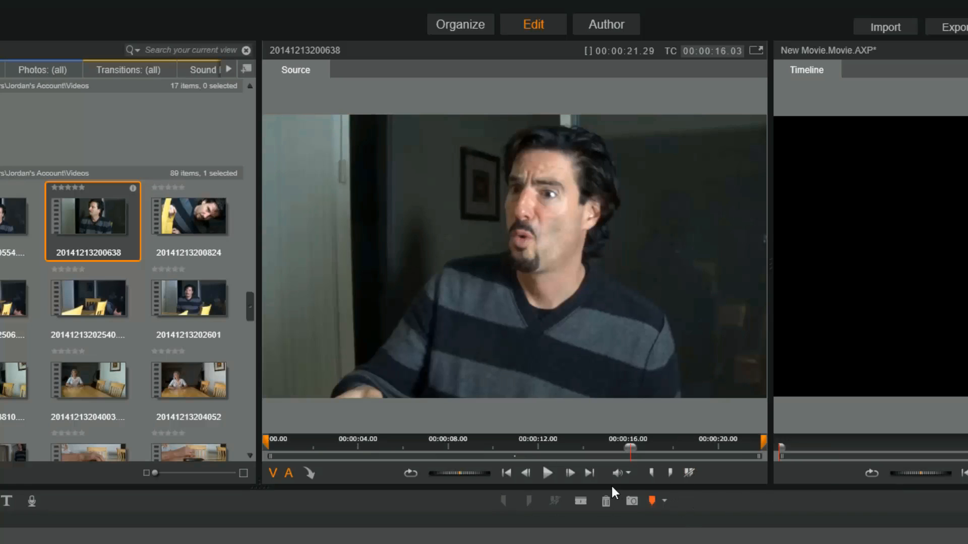
- Open the source preview's volume control and scrub the source clip back to 00:00:09.24
left_click(629, 471)
left_click_drag(625, 448, 489, 449)
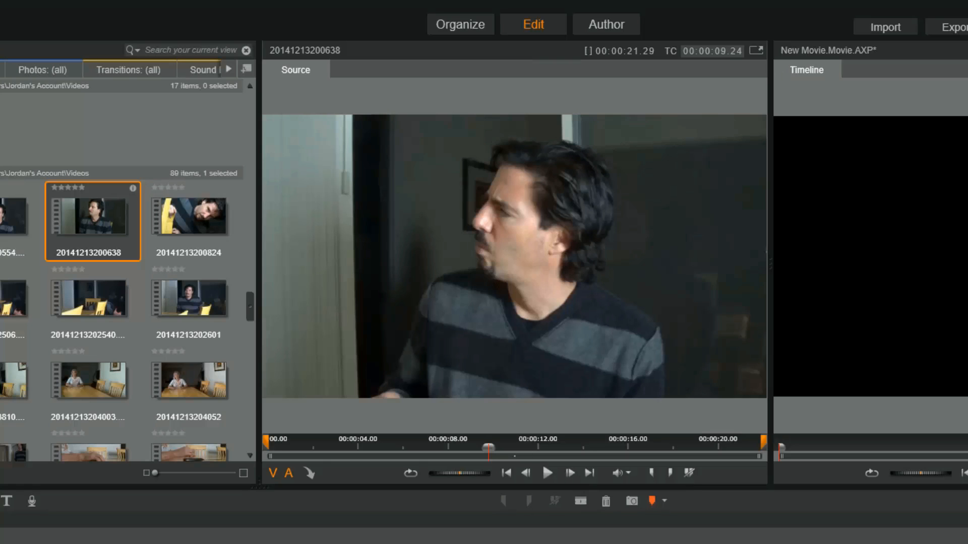
left_click(958, 34)
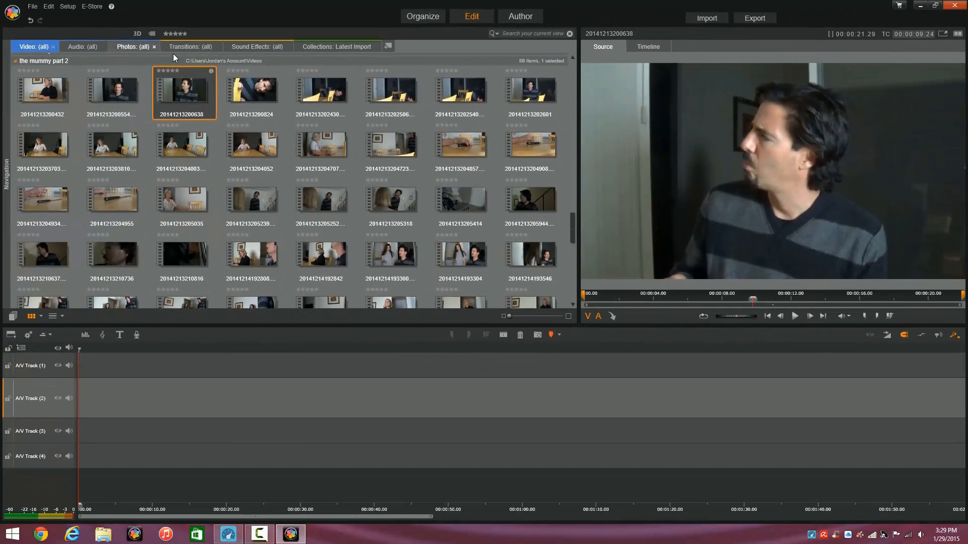
left_click_drag(206, 90, 283, 382)
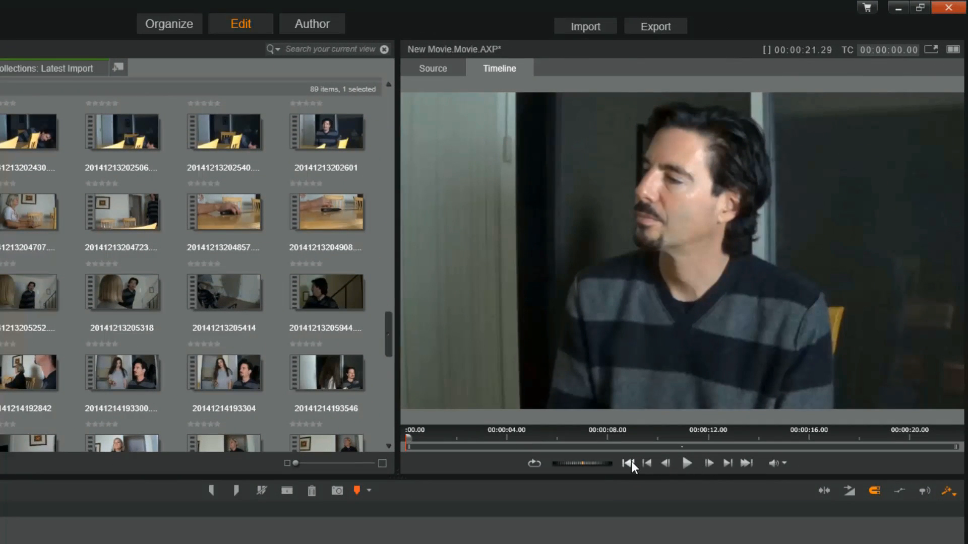
- Step the timeline preview forward one frame at a time, about ten frames, from the start of the clip
left_click(715, 464)
left_click(709, 463)
left_click(708, 464)
left_click(709, 464)
left_click(709, 463)
left_click(709, 464)
left_click(709, 464)
left_click(709, 464)
left_click(709, 464)
left_click(708, 464)
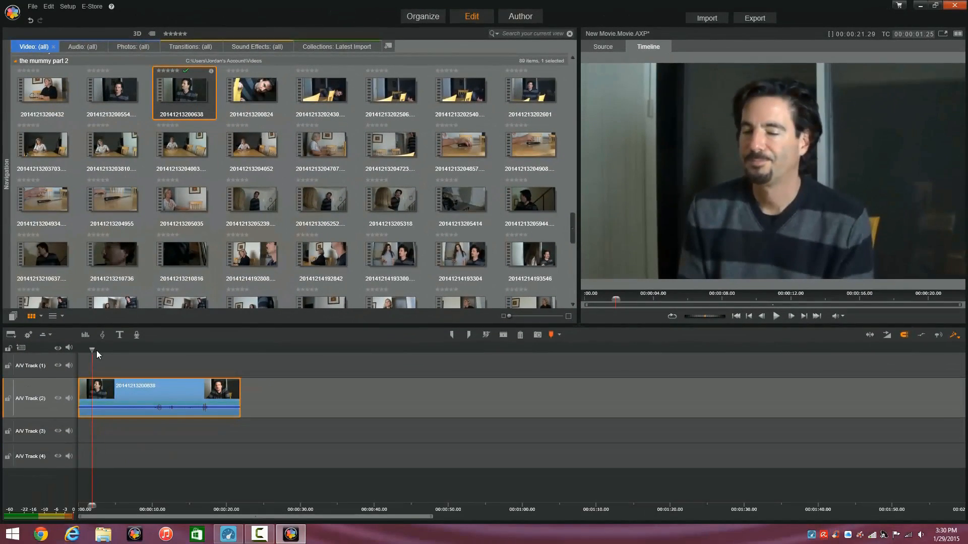
- Scrub the timeline to 00:00:04.17, and step four frames forward and five frames back
left_click_drag(93, 350, 111, 354)
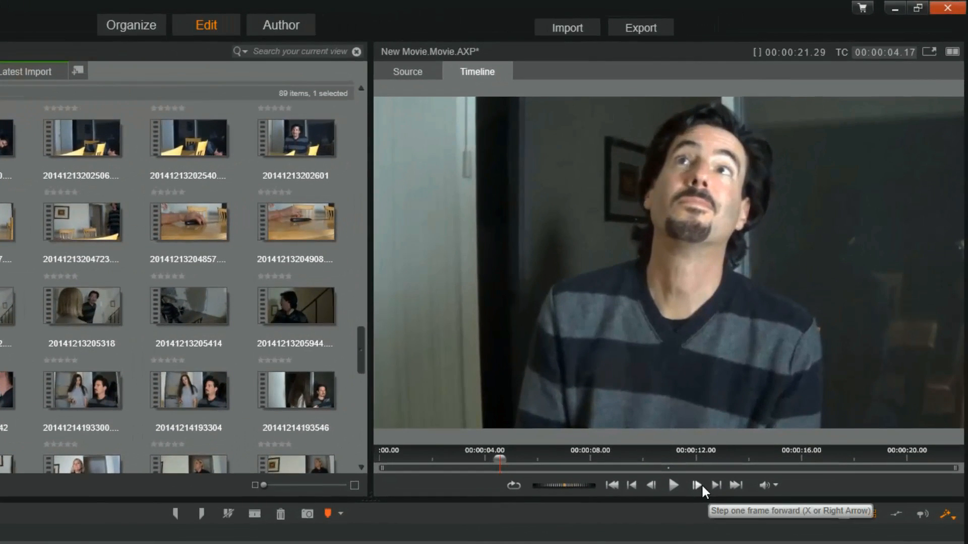
left_click(702, 486)
left_click(701, 485)
left_click(702, 485)
left_click(702, 486)
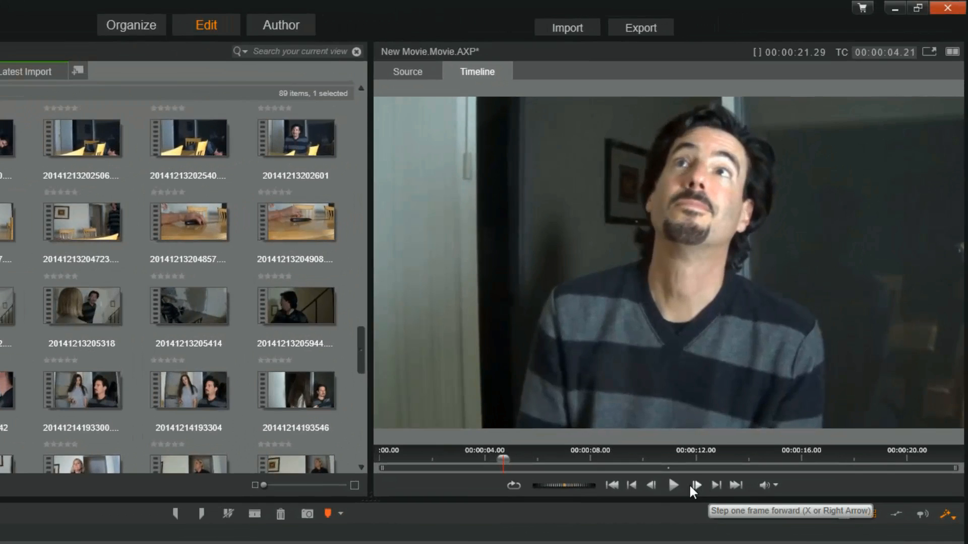
left_click(649, 486)
left_click(649, 485)
left_click(648, 485)
left_click(648, 485)
left_click(649, 485)
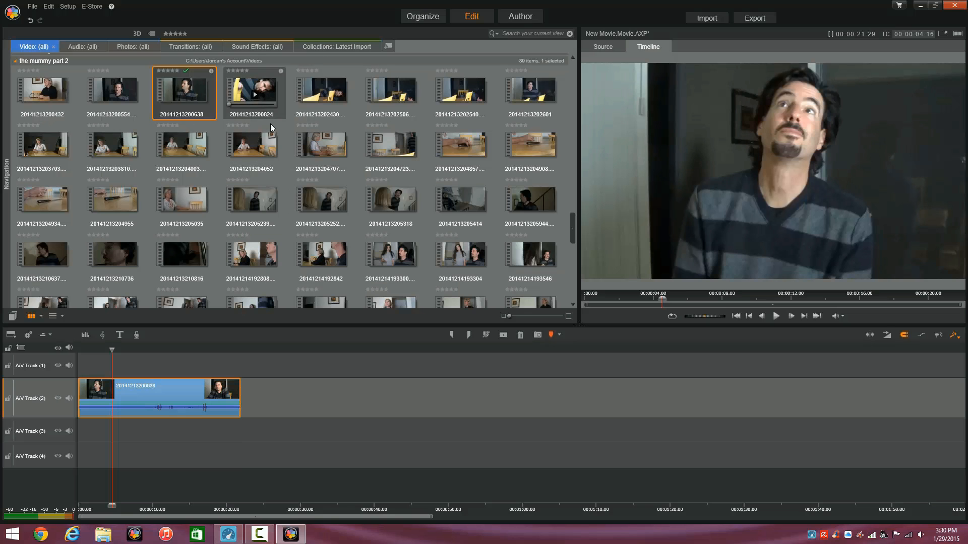
left_click_drag(270, 123, 250, 384)
left_click(958, 34)
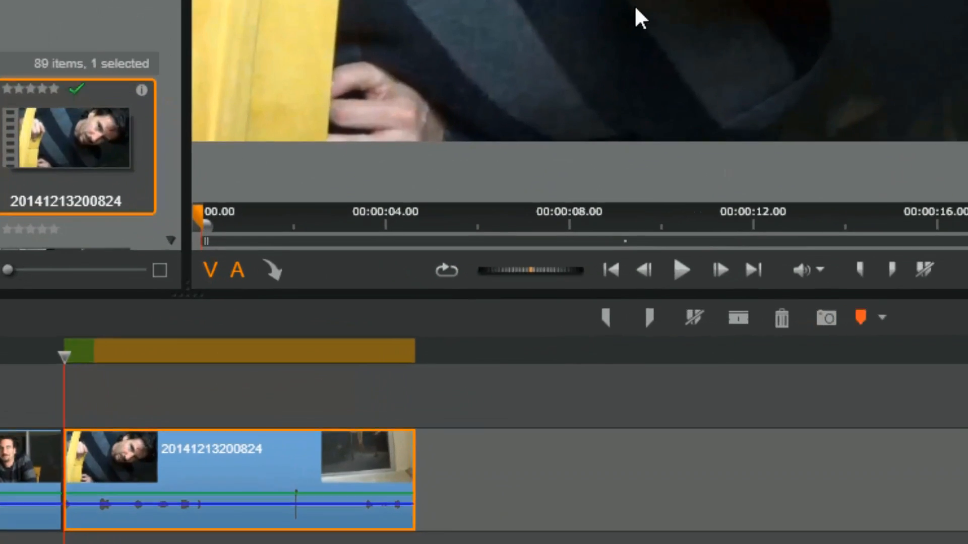
left_click(272, 271)
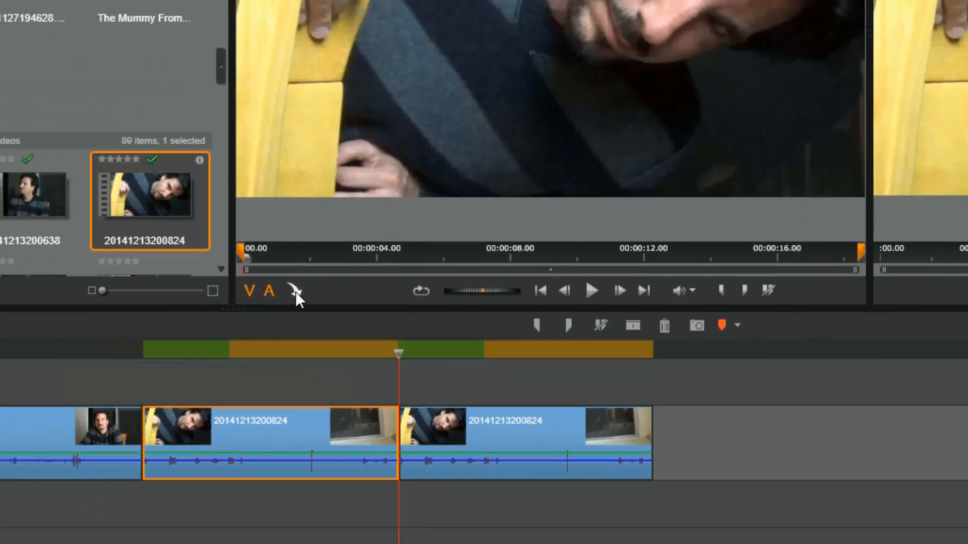
key("ctrl+z")
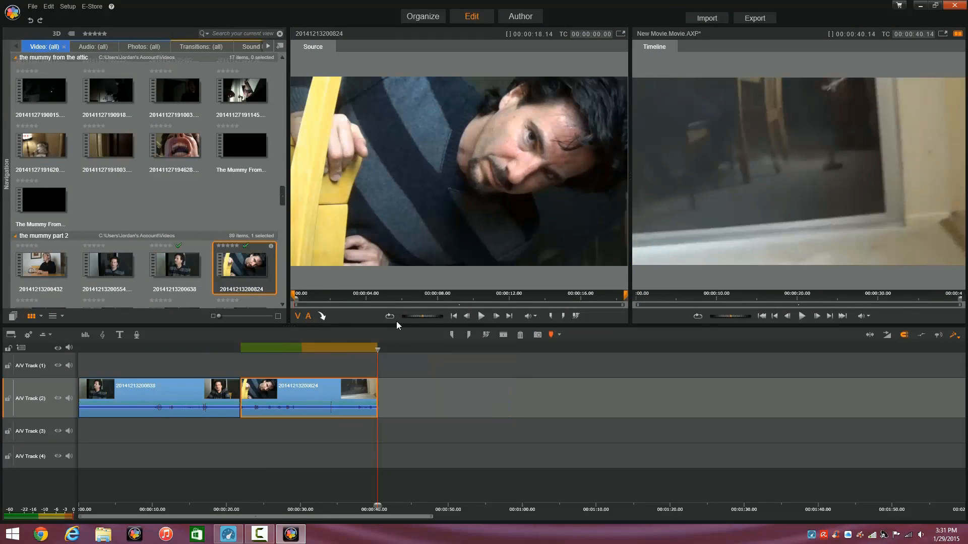
- Return the playhead to the timeline start, jump forward clip by clip to the end, and jump back clip by clip
left_click_drag(376, 350, 153, 323)
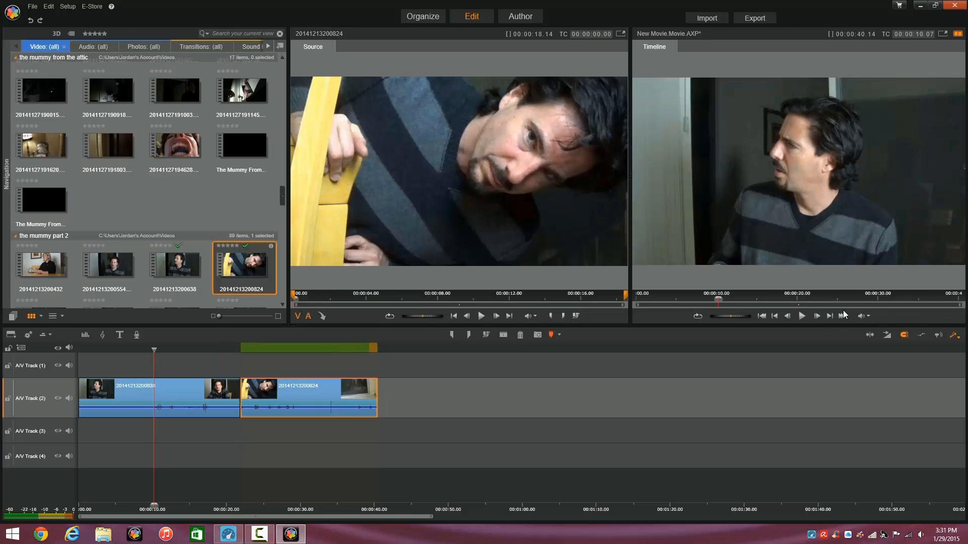
left_click_drag(230, 348, 140, 348)
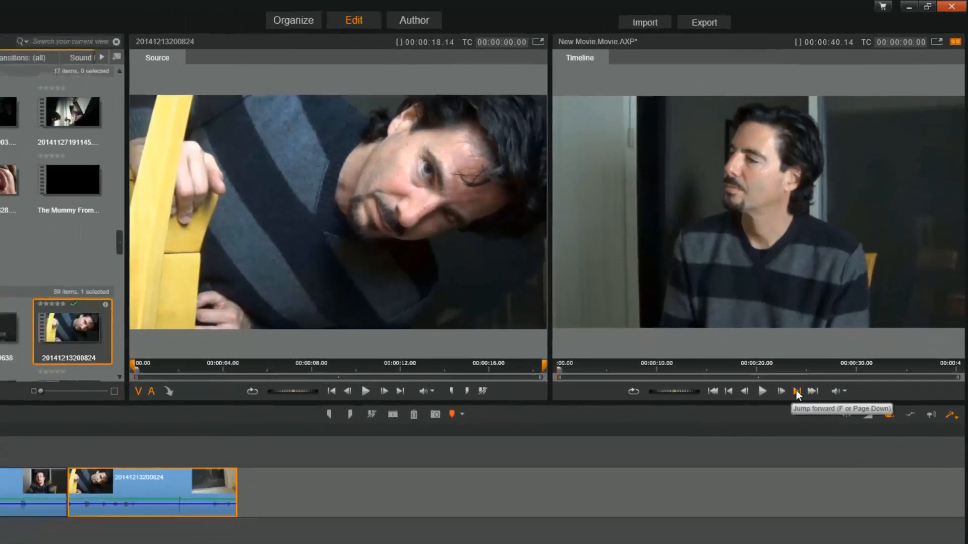
left_click(763, 465)
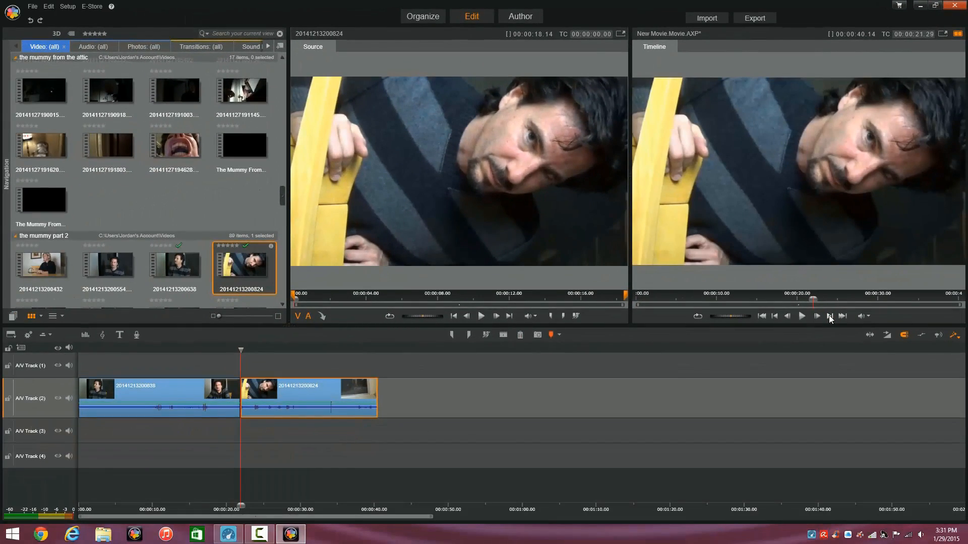
left_click(829, 316)
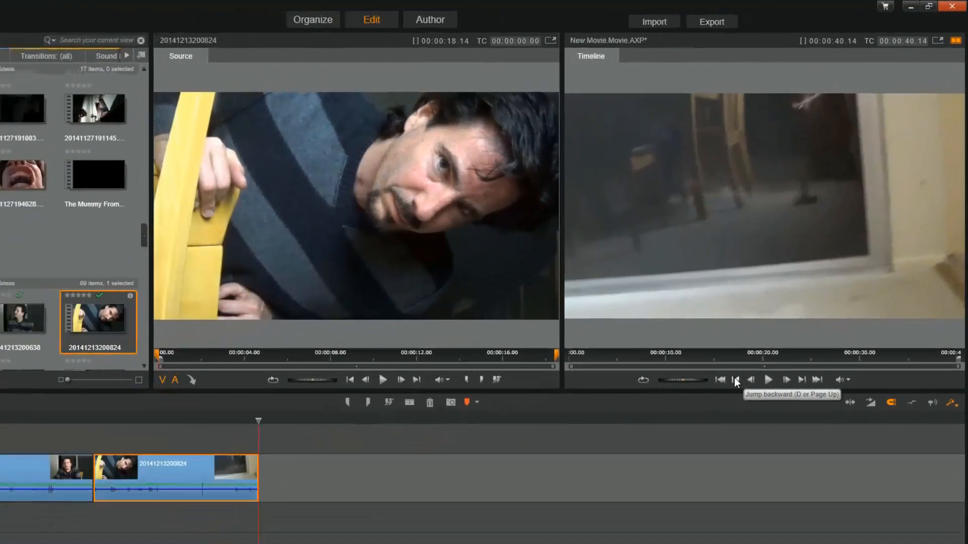
left_click(677, 475)
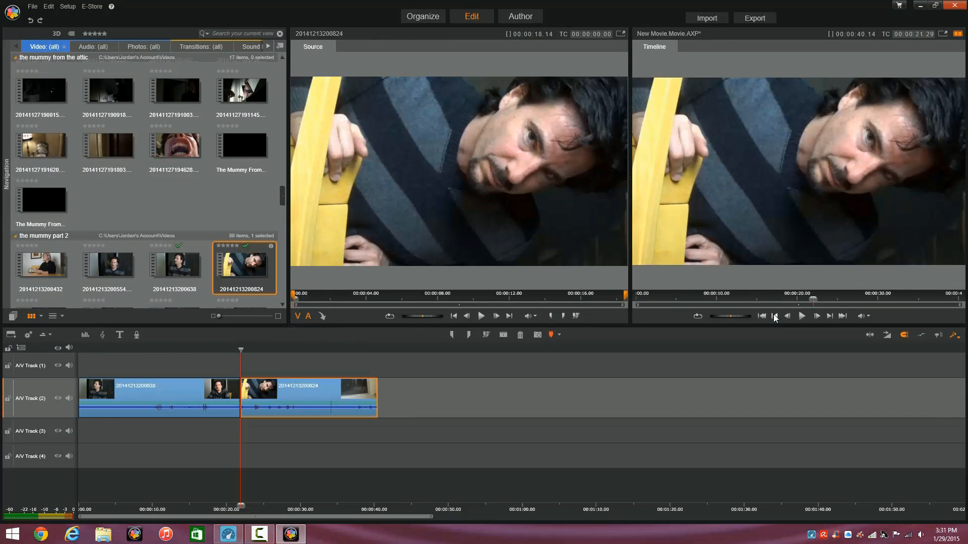
left_click(775, 316)
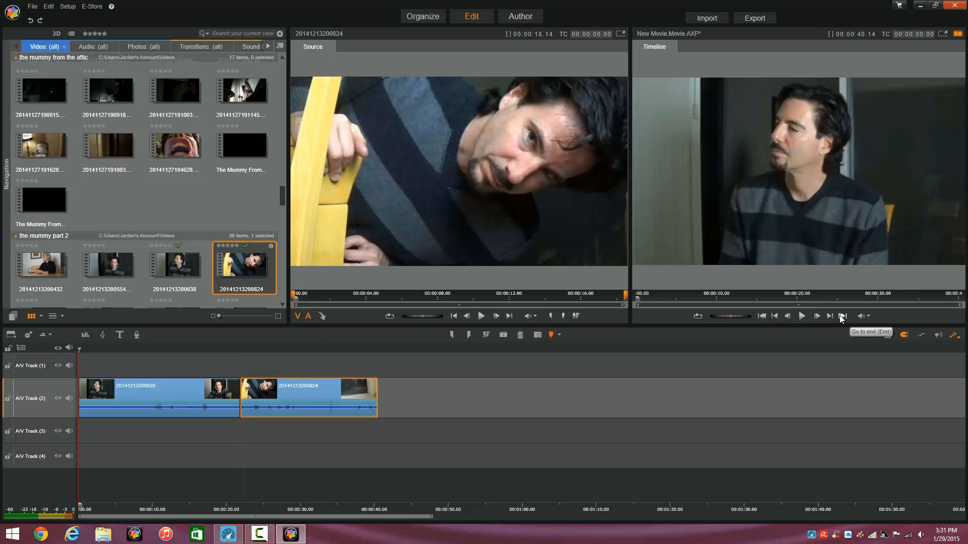
- Try the go-to-end and go-to-start controls from different playhead positions, leaving the playhead at the end of the last clip
left_click(379, 350)
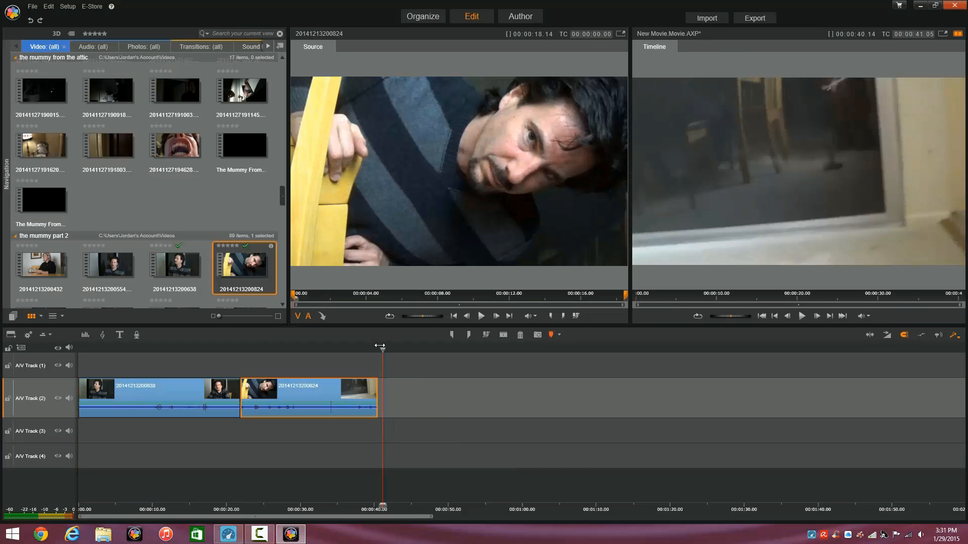
left_click_drag(382, 348, 77, 335)
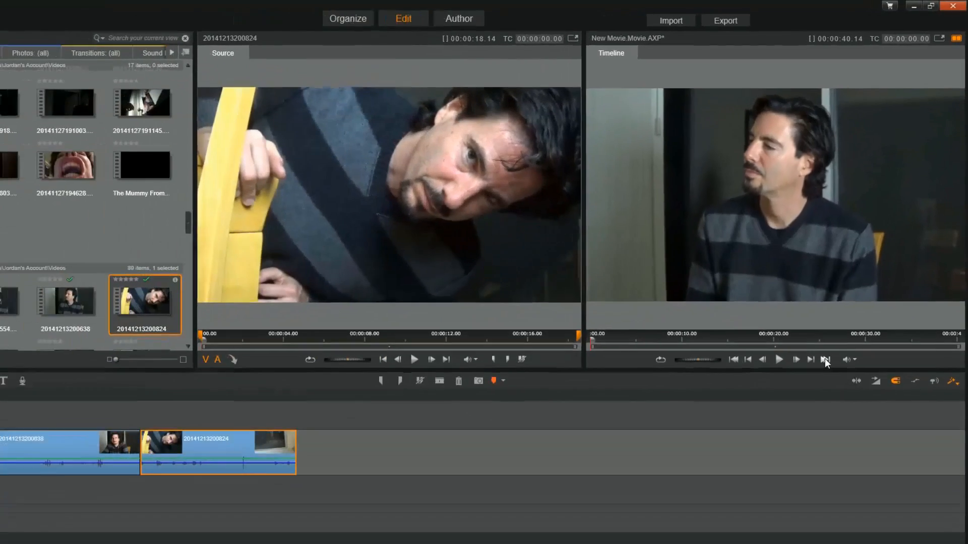
left_click(768, 502)
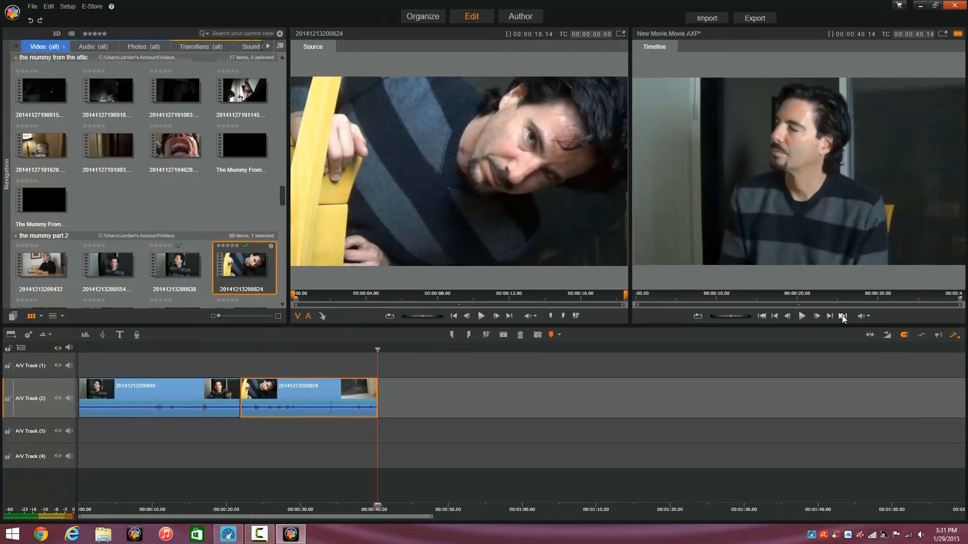
left_click_drag(335, 349, 322, 348)
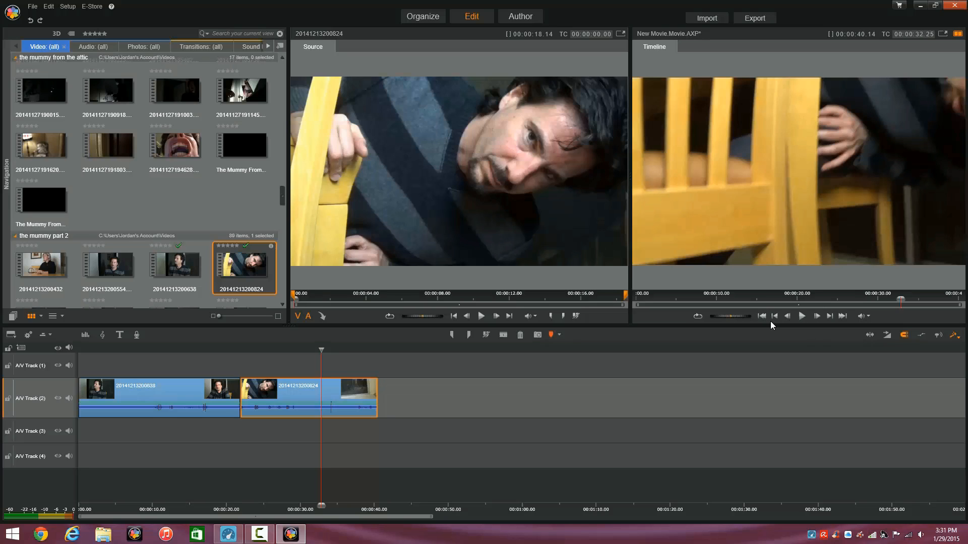
left_click(766, 318)
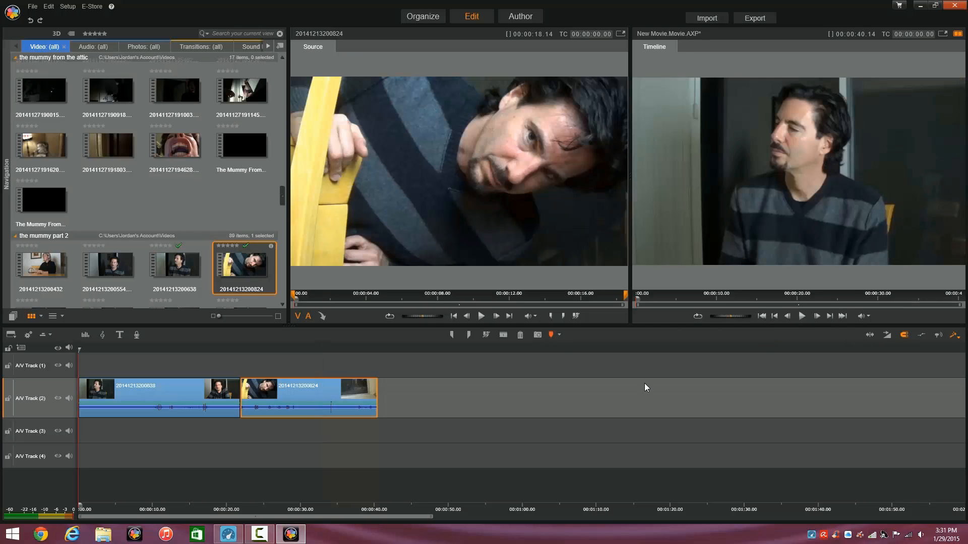
key("End")
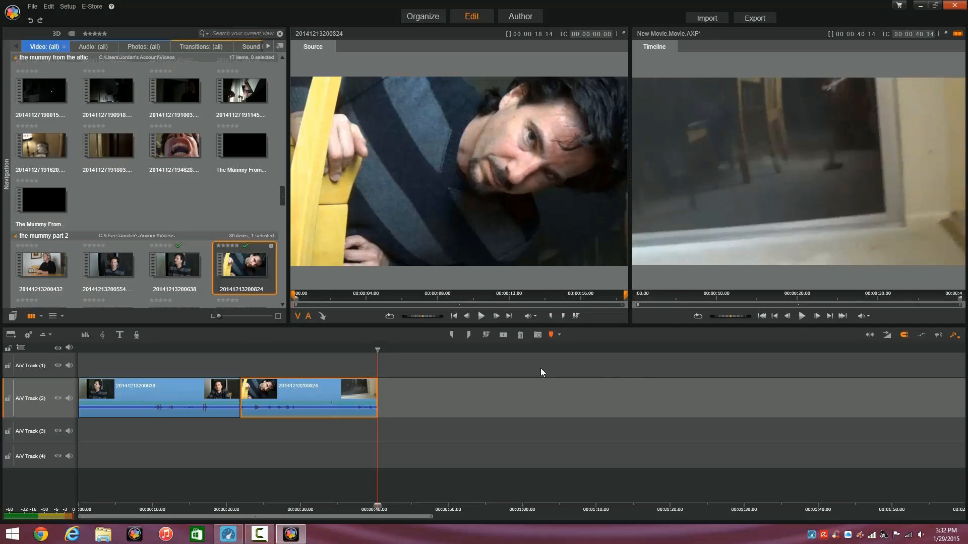
- Return the playhead to the timeline start, jump forward clip by clip to the end, jump back one clip, and reposition it
left_click_drag(377, 350, 7, 329)
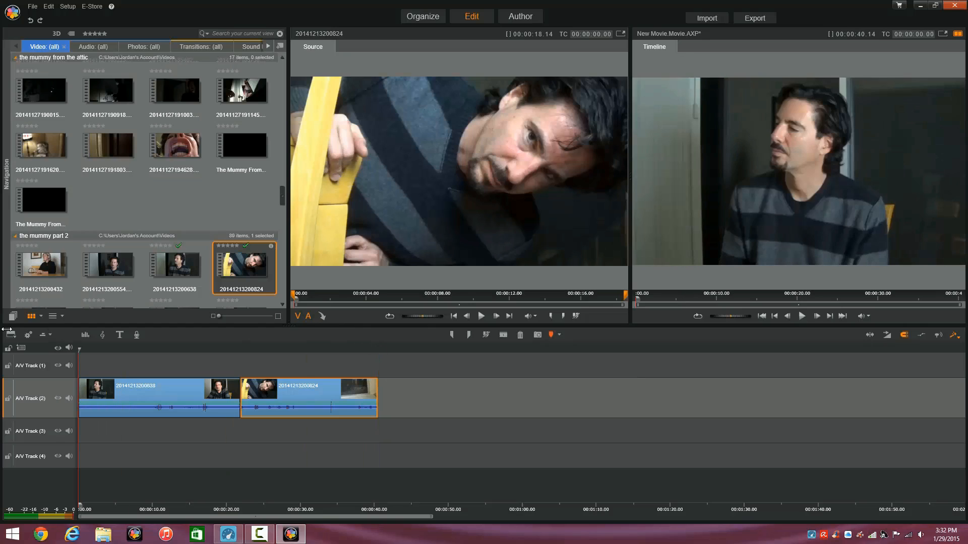
key("Down")
key("Down")
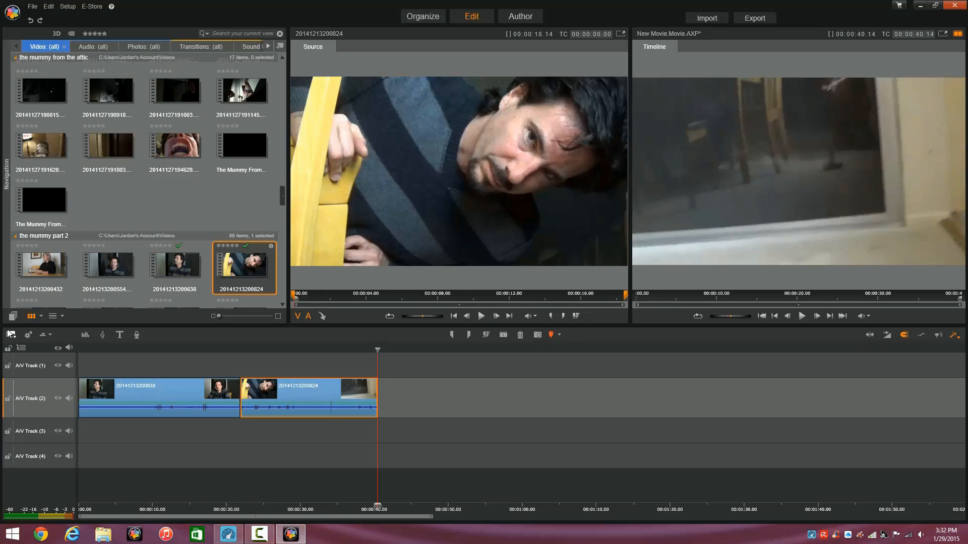
key("Up")
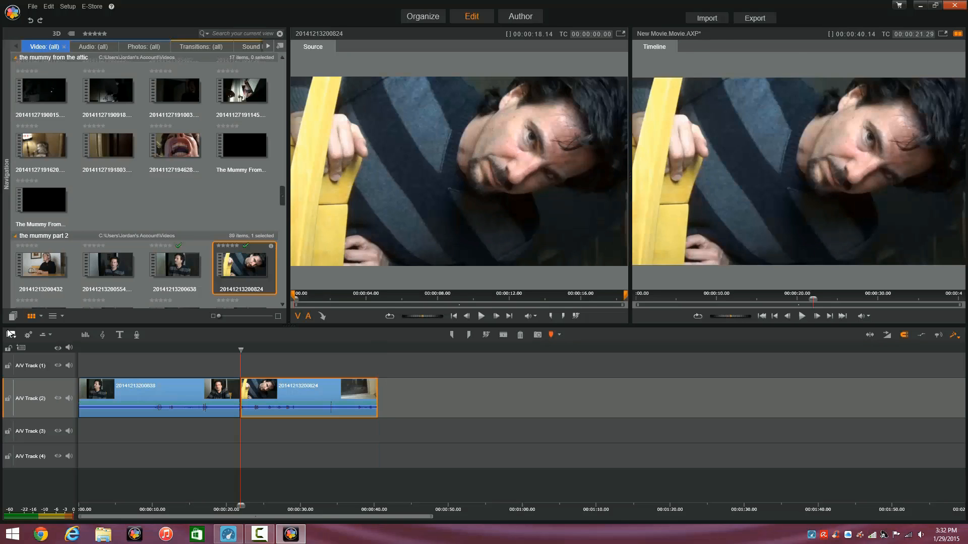
left_click_drag(241, 350, 289, 354)
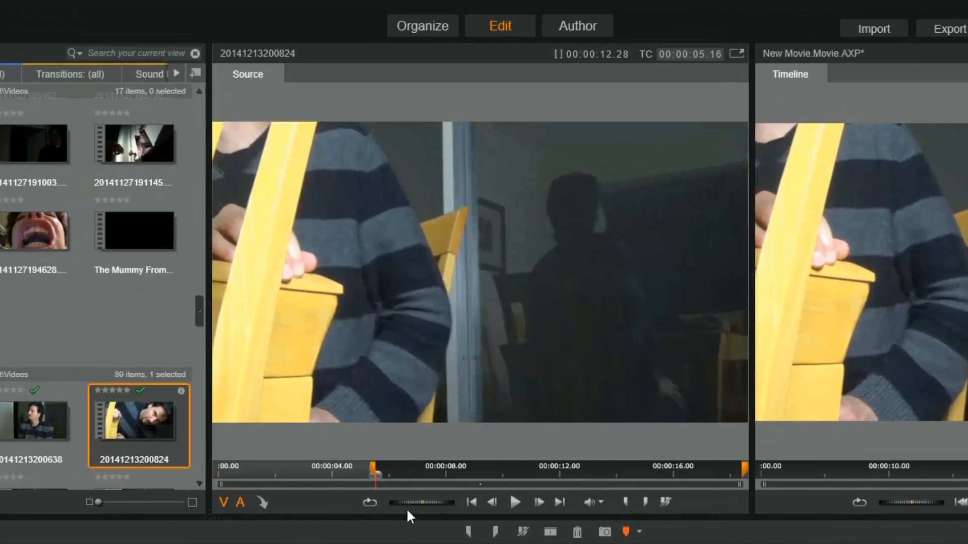
left_click_drag(373, 469, 592, 466)
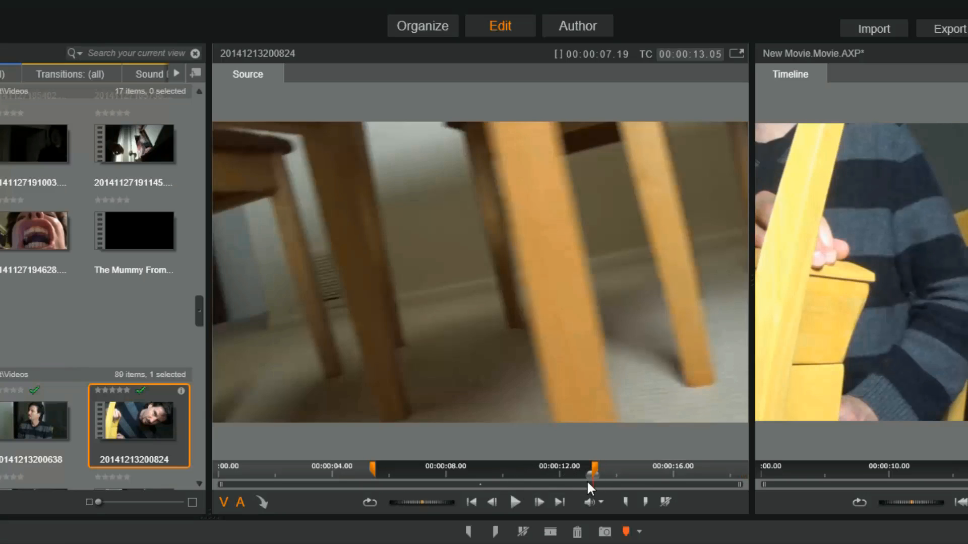
left_click_drag(593, 477, 356, 468)
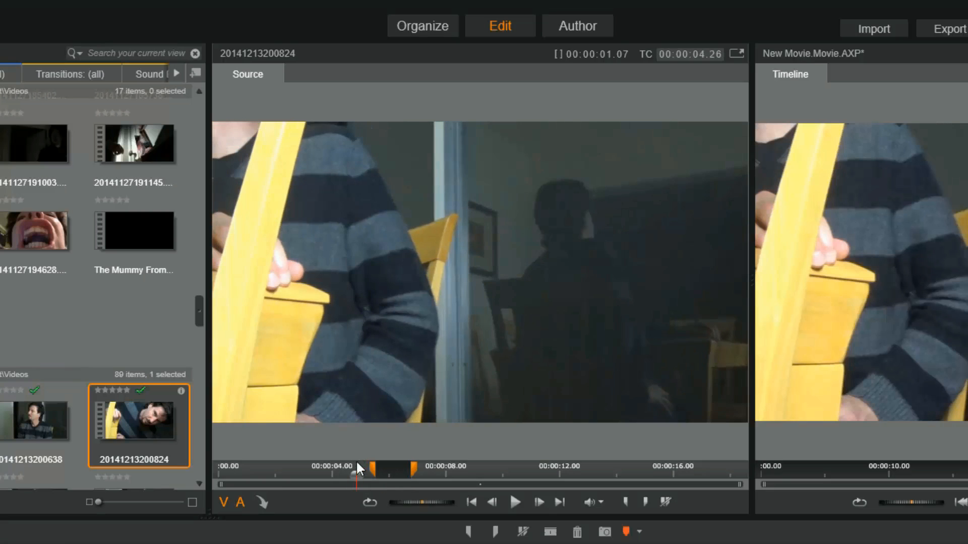
left_click(372, 506)
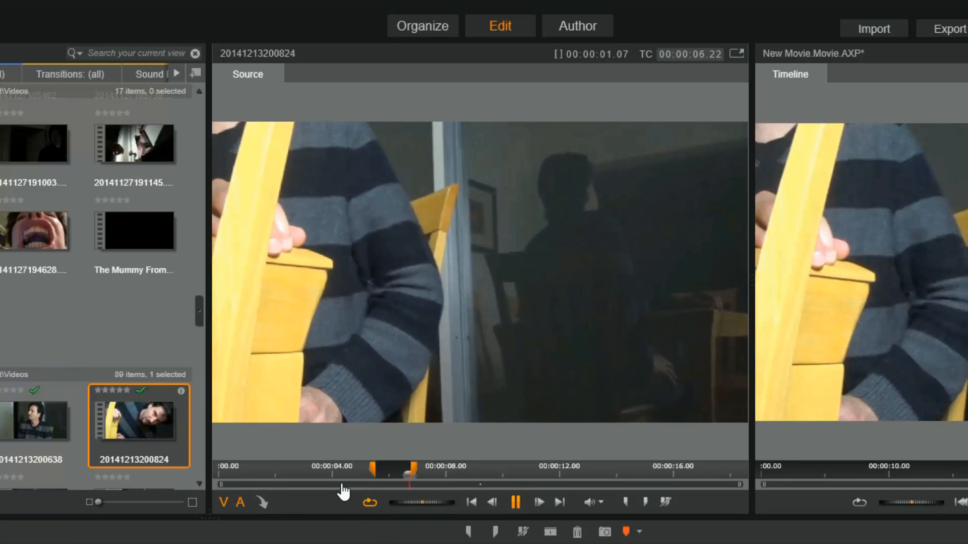
left_click(369, 504)
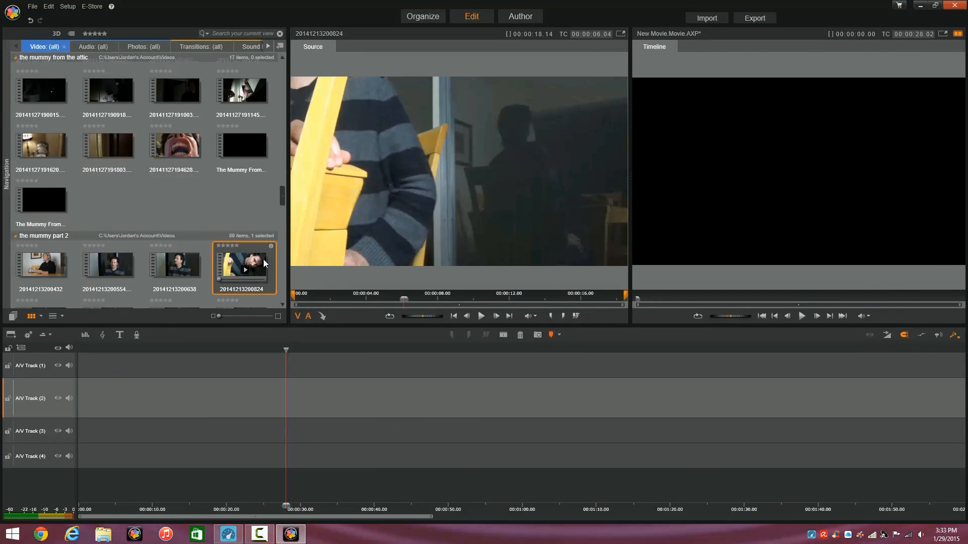
left_click_drag(265, 276, 218, 399)
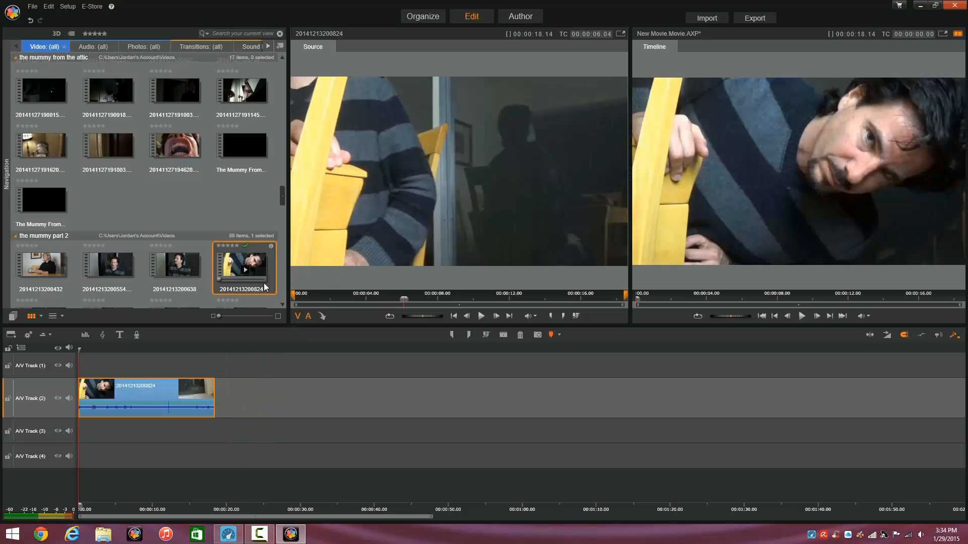
left_click_drag(79, 352, 154, 349)
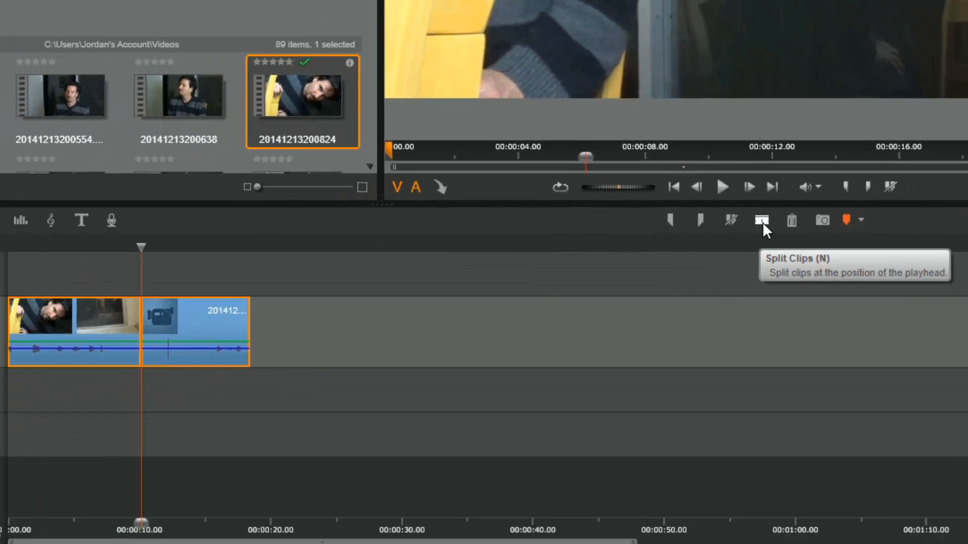
left_click(604, 242)
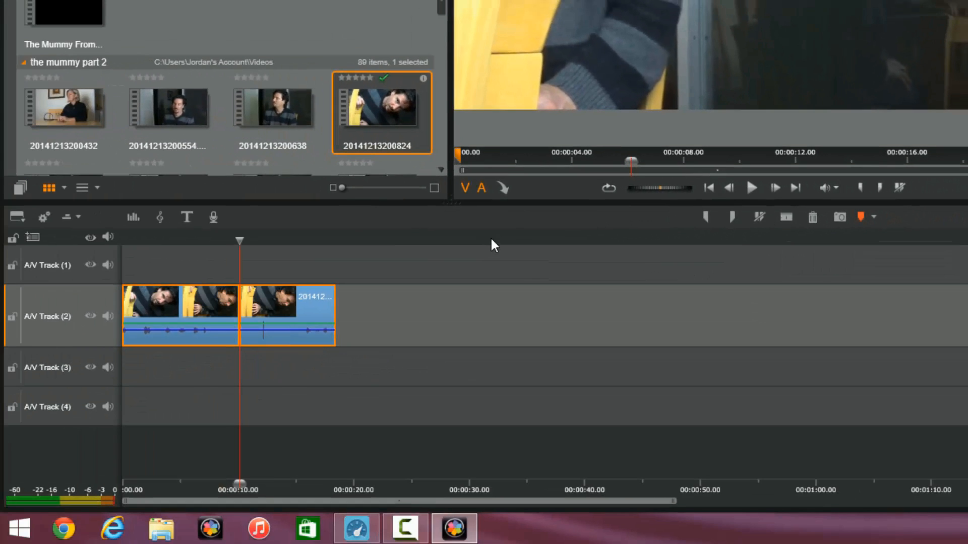
key("ctrl+z")
key("n")
- Split the remaining part of the clip at about 14 seconds and select the middle piece
left_click(280, 242)
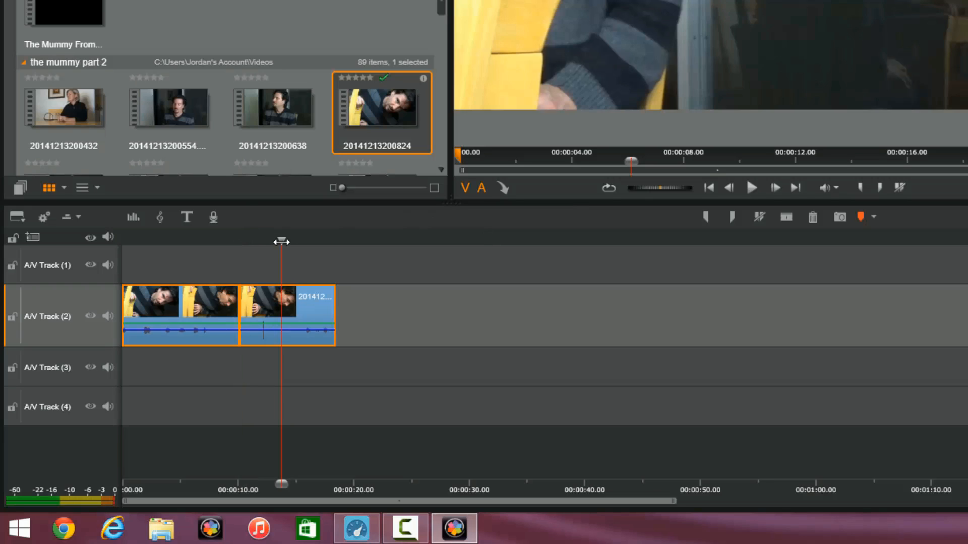
key("n")
left_click(262, 304)
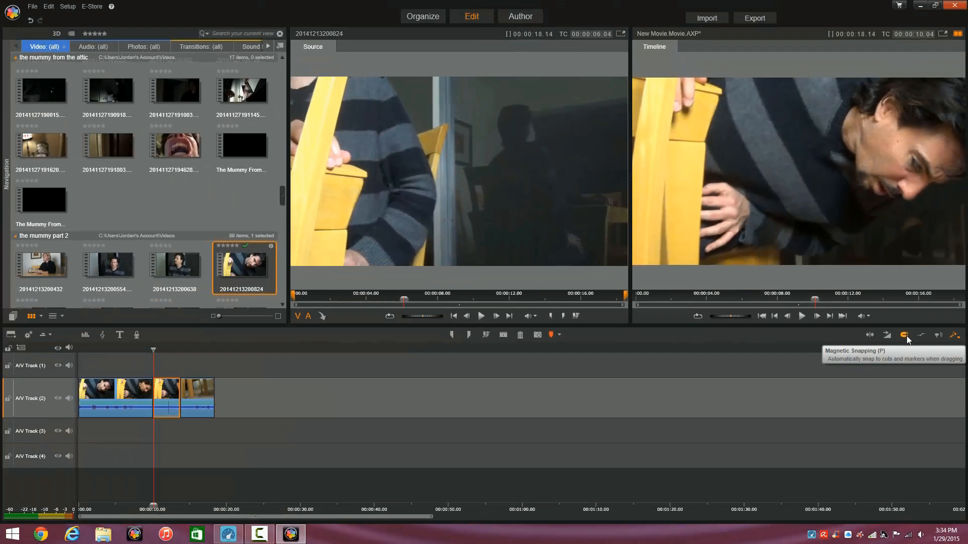
- Try deleting the middle piece with magnetic snapping off, undo the deletion, and enable snapping again
left_click(905, 335)
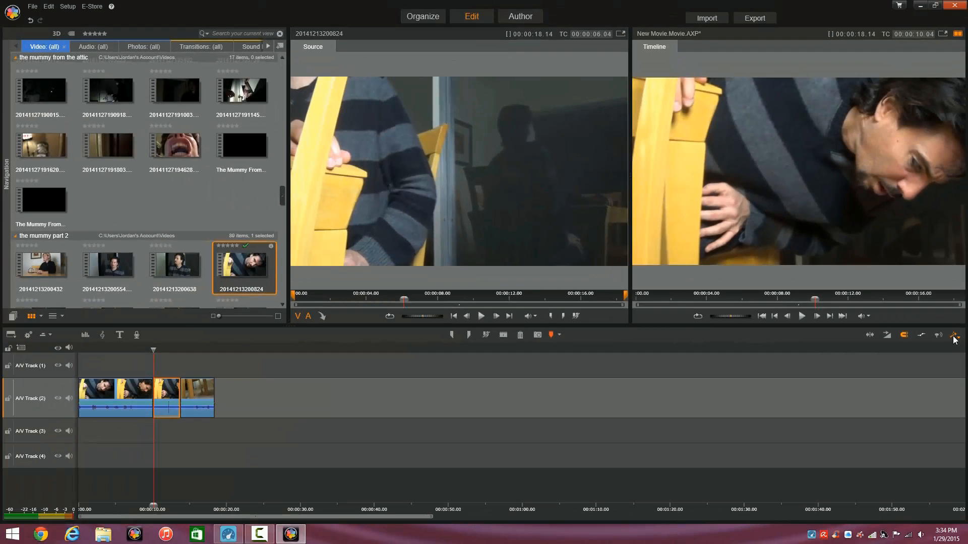
key("Delete")
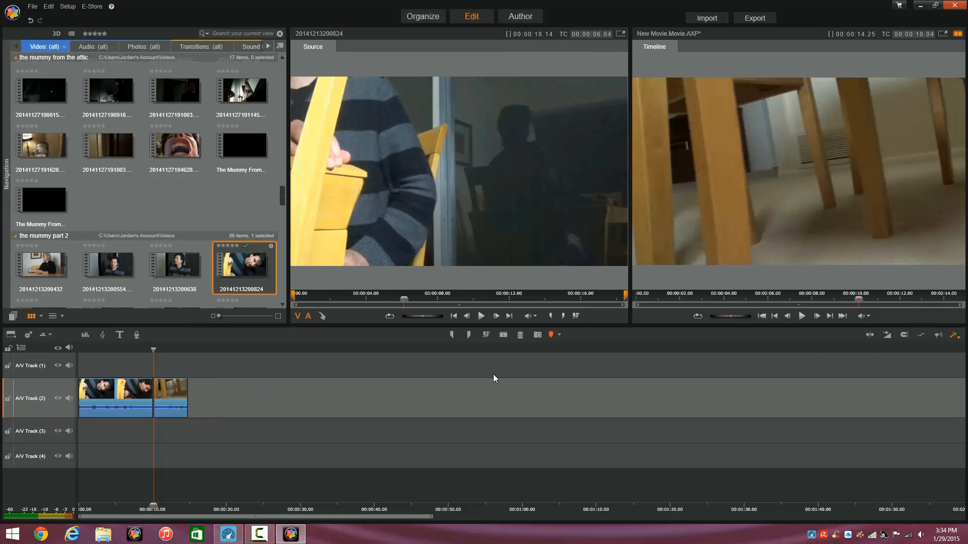
key("ctrl+z")
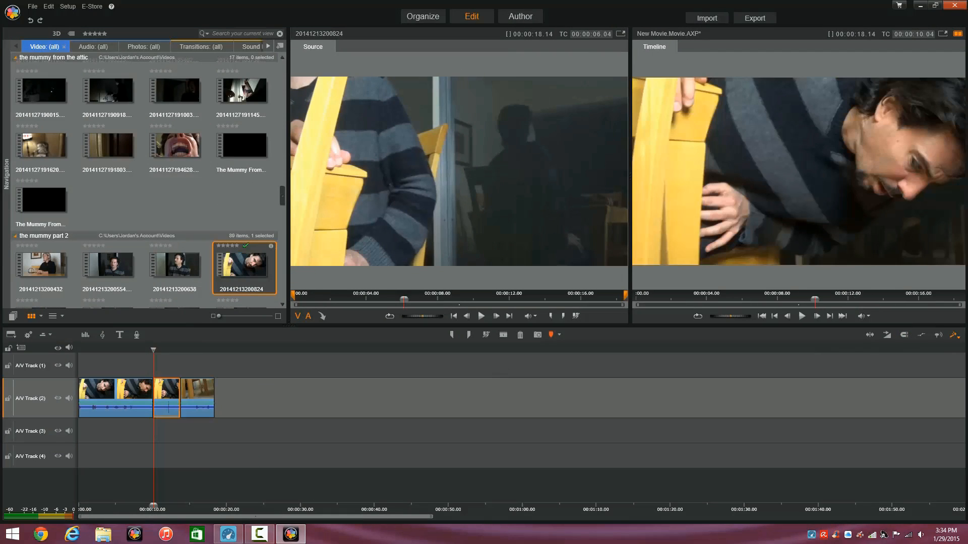
left_click(904, 335)
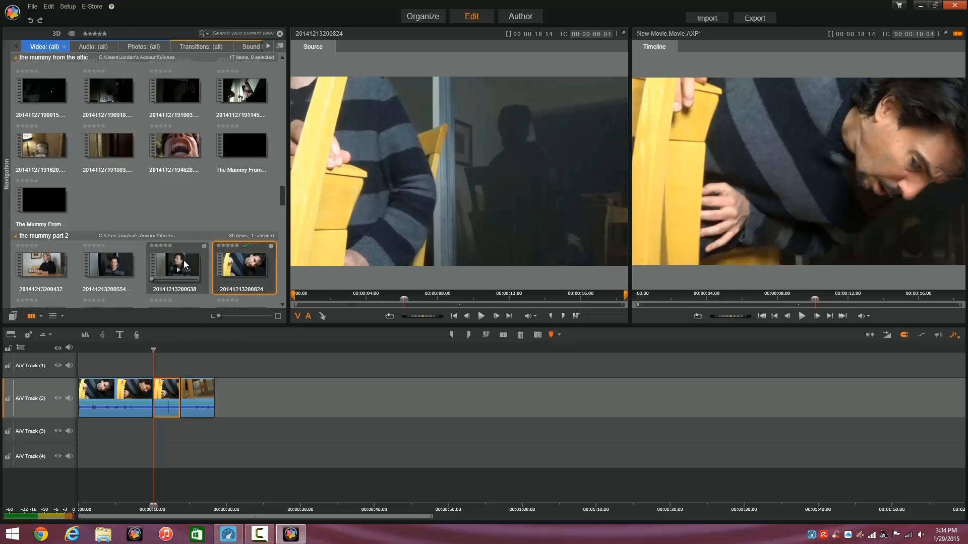
left_click_drag(185, 262, 238, 390)
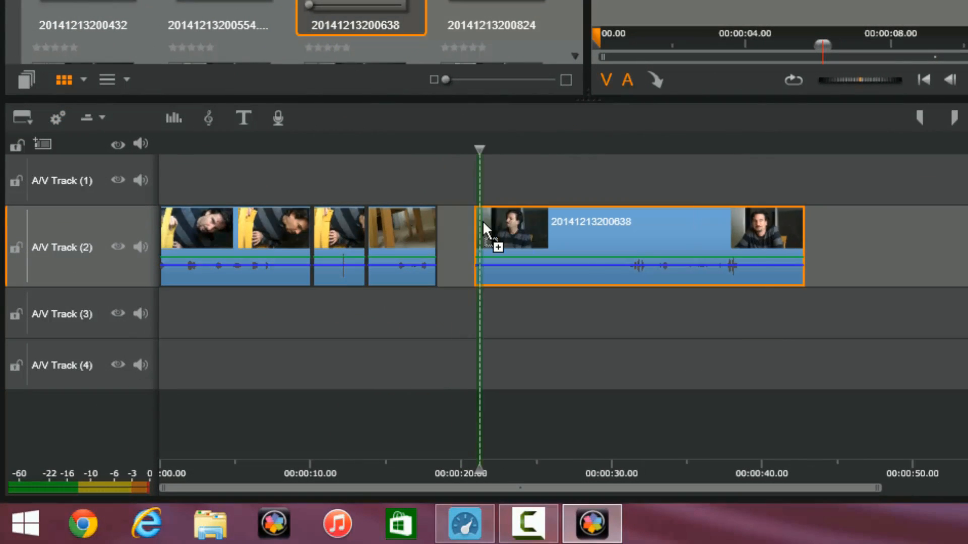
left_click_drag(484, 229, 451, 230)
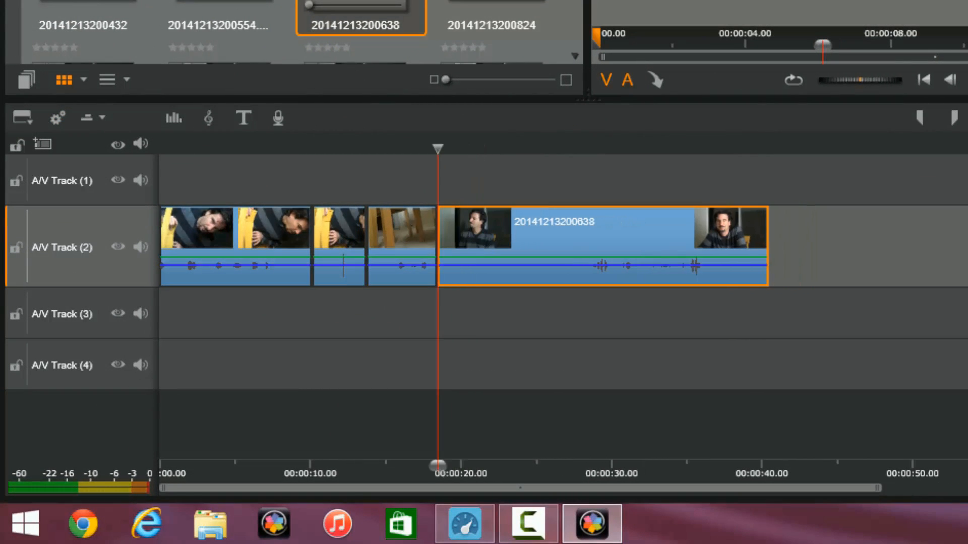
mouse_move(555, 222)
left_mouse_down()
mouse_move(596, 223)
mouse_move(559, 219)
mouse_move(569, 220)
left_mouse_up()
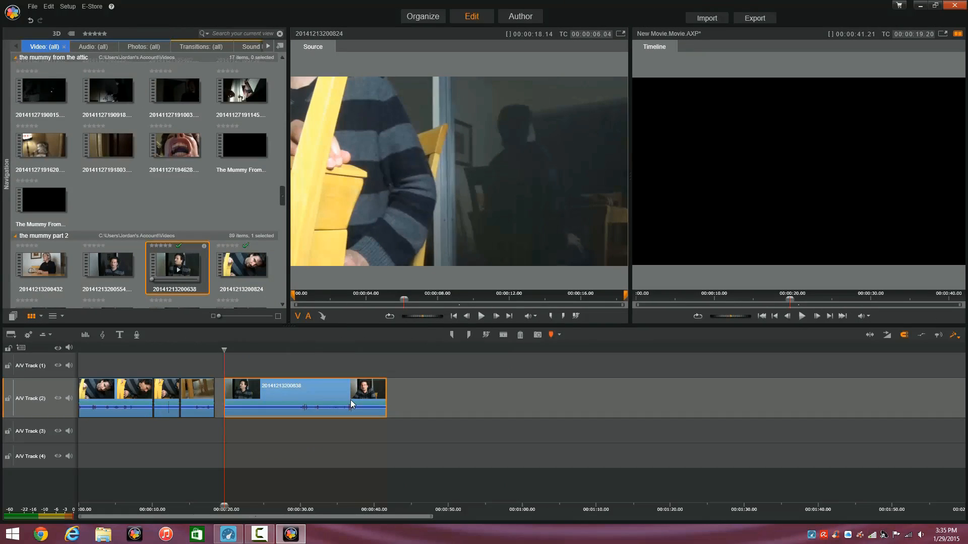
left_click_drag(338, 396, 324, 393)
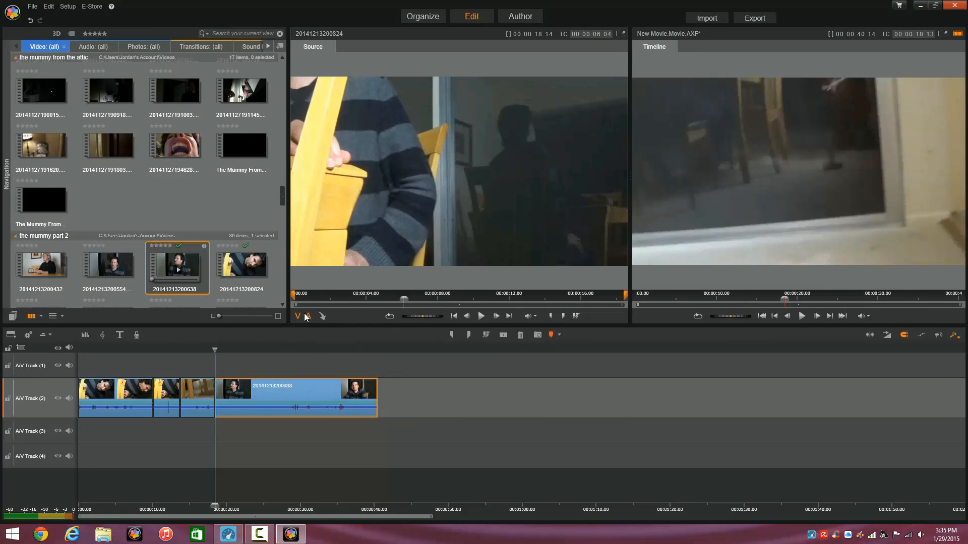
key("ctrl+z")
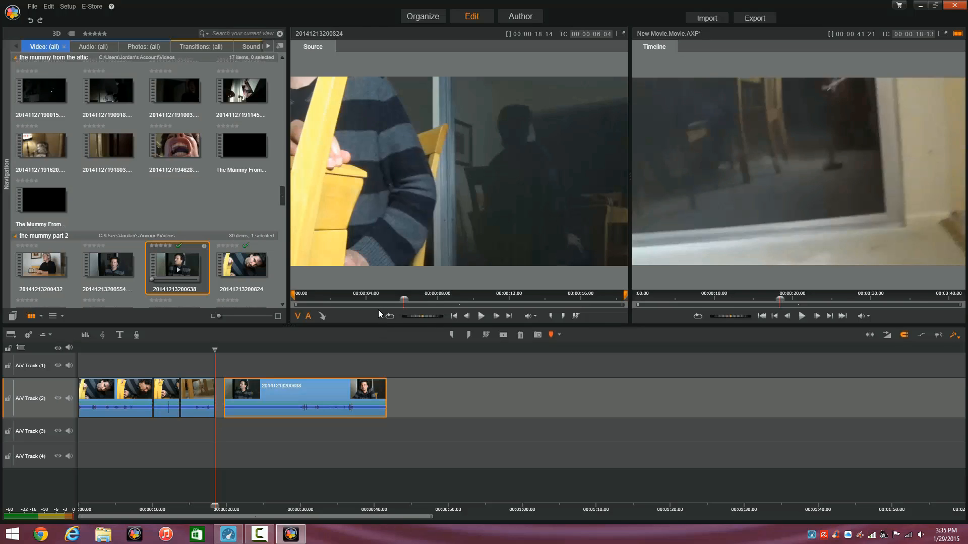
key("Delete")
- Delete the middle piece of the split clip and clear everything else from the timeline
left_click(170, 398)
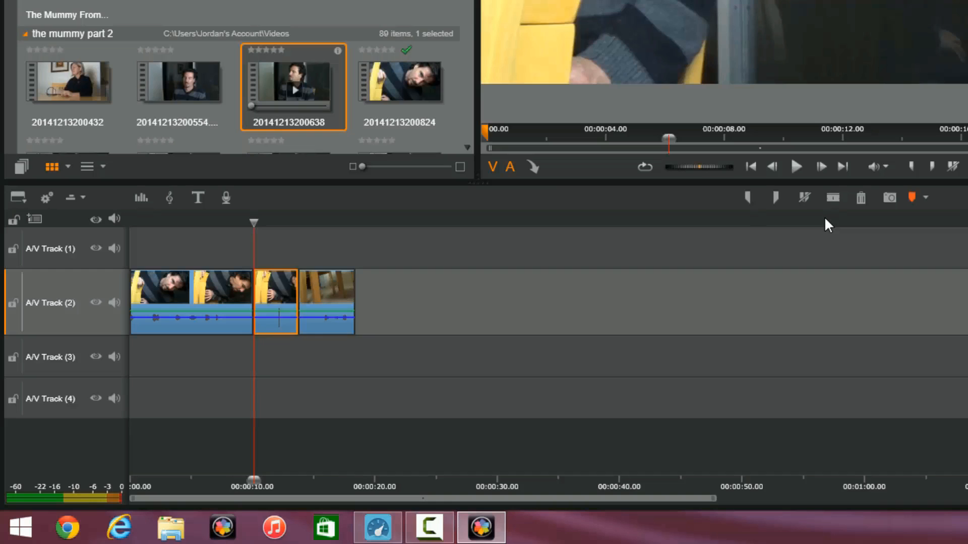
key("Delete")
mouse_move(253, 222)
left_mouse_down()
mouse_move(211, 222)
mouse_move(288, 222)
mouse_move(240, 223)
left_mouse_up()
key("ctrl+a")
key("Delete")
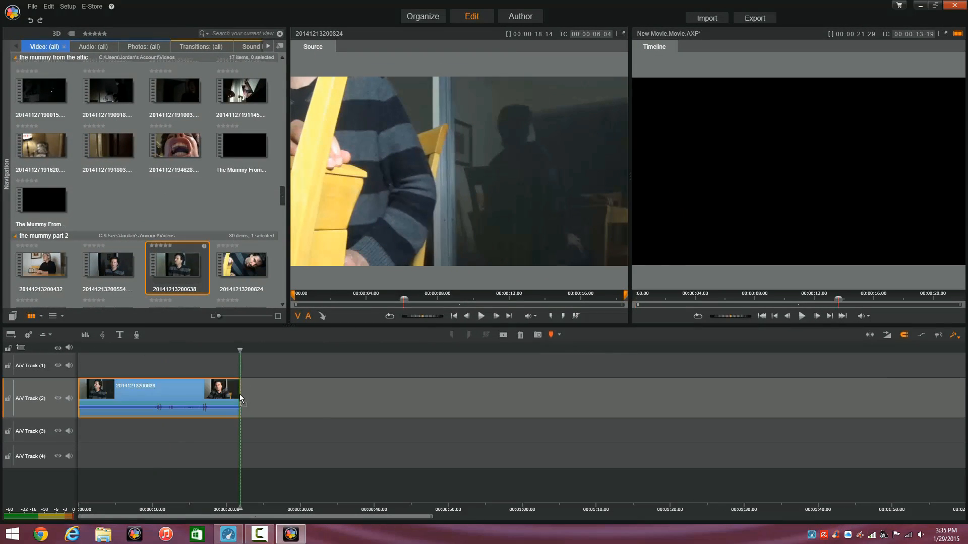
left_click_drag(240, 395, 241, 395)
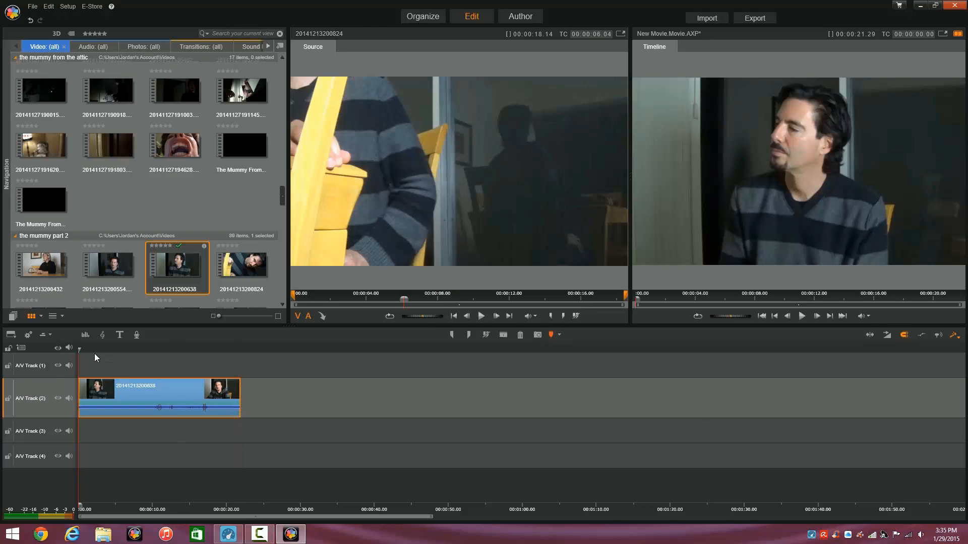
left_click(182, 345)
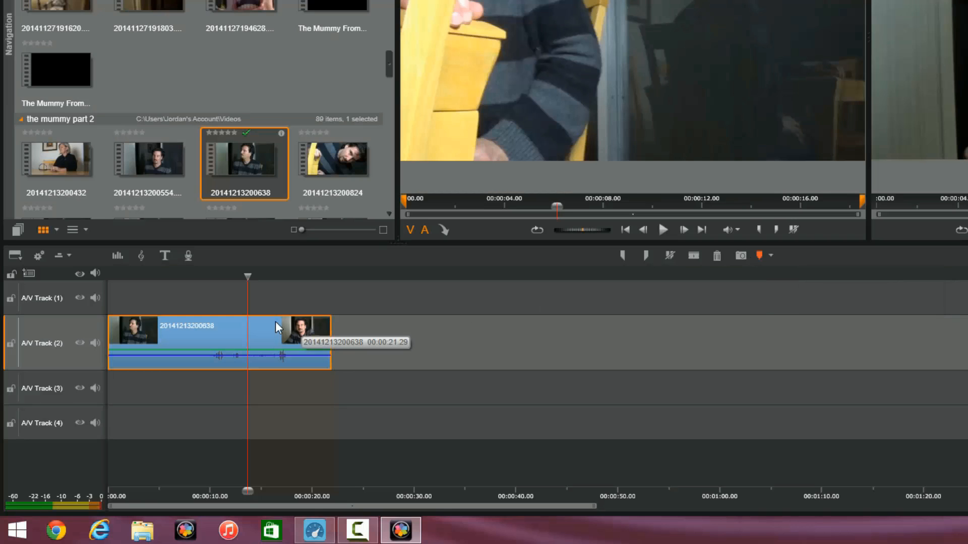
key("Delete")
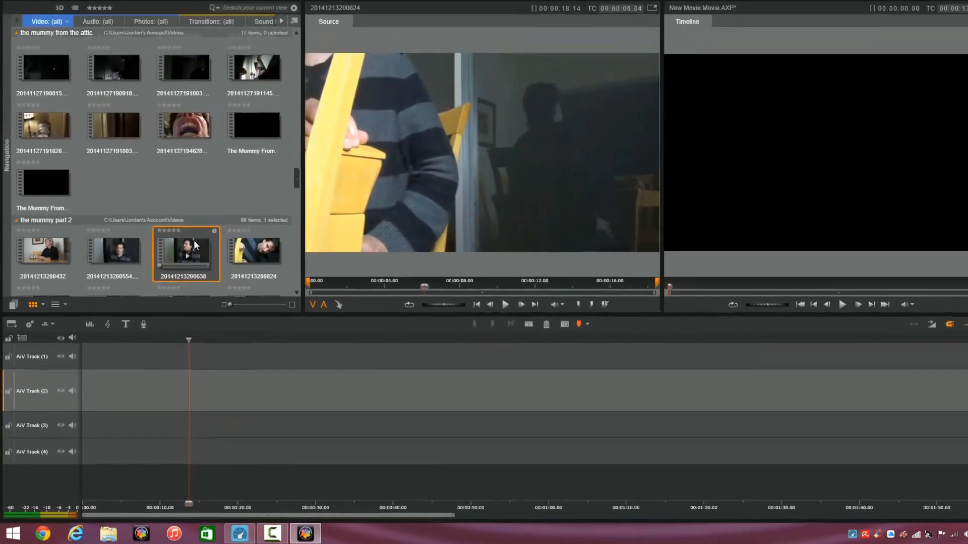
left_click_drag(256, 162, 347, 363)
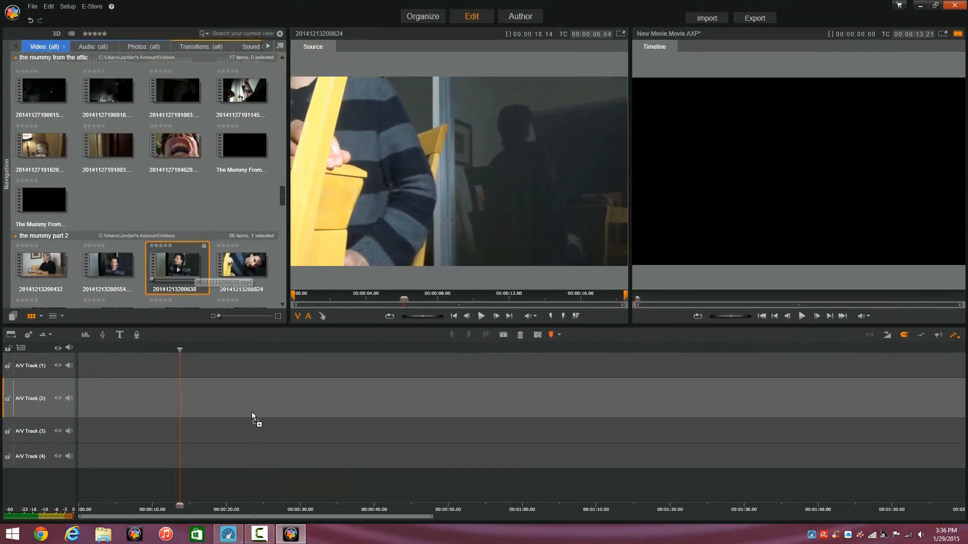
left_click_drag(252, 412, 246, 404)
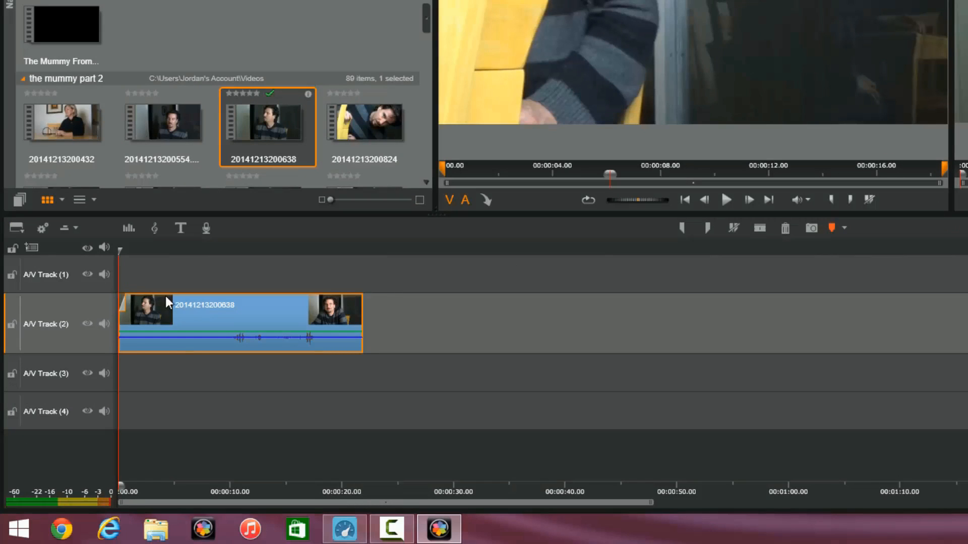
key("space")
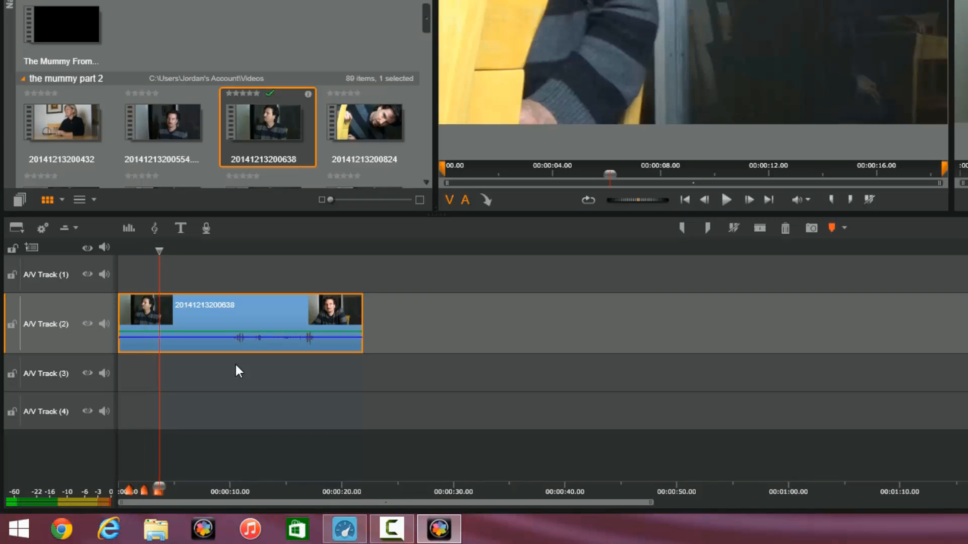
key("space")
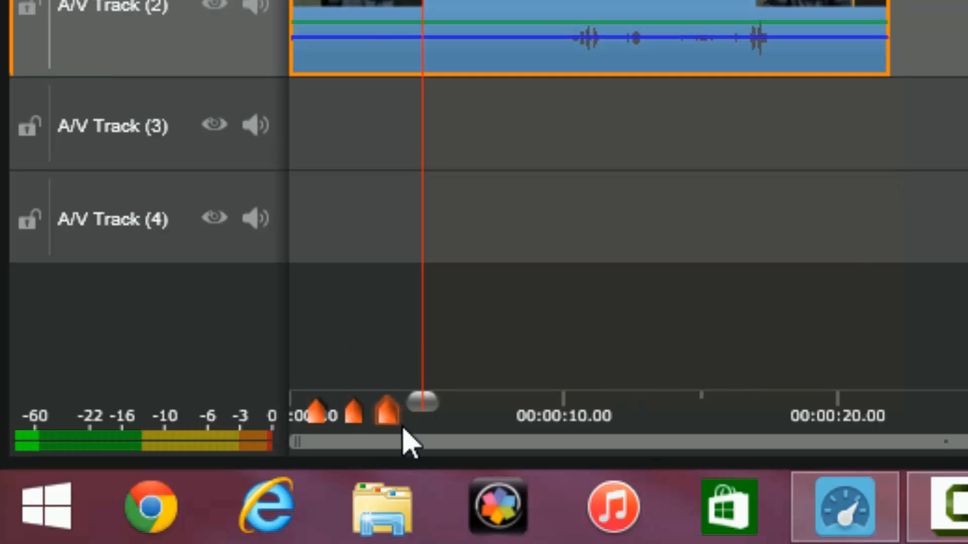
- Remove the three timeline markers from last to first and return the playhead to the timeline start
left_click(385, 417)
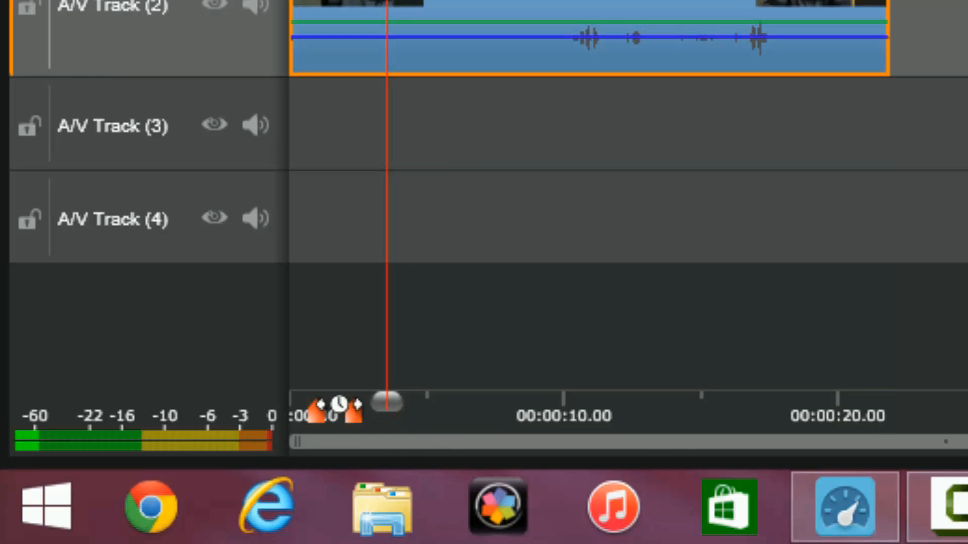
left_click(352, 414)
left_click(318, 412)
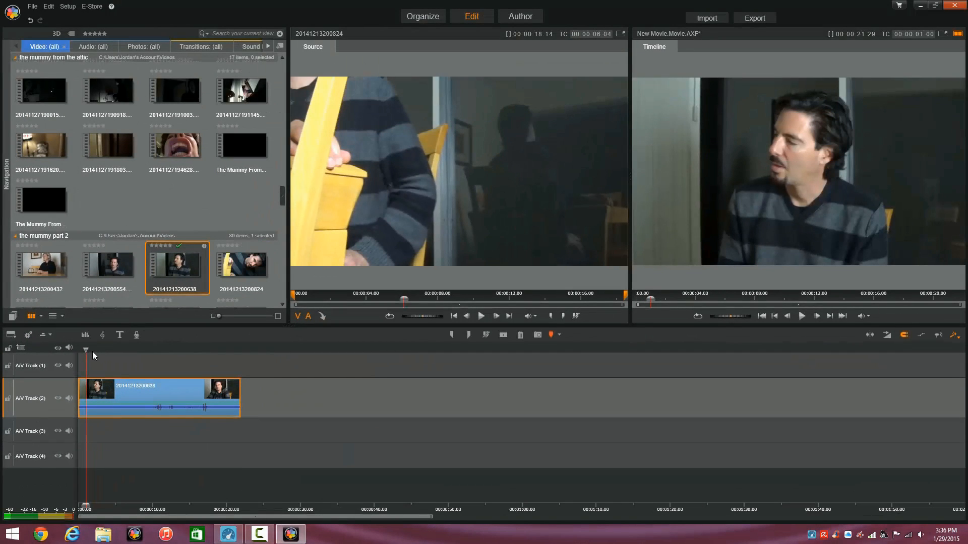
left_click_drag(88, 350, 71, 346)
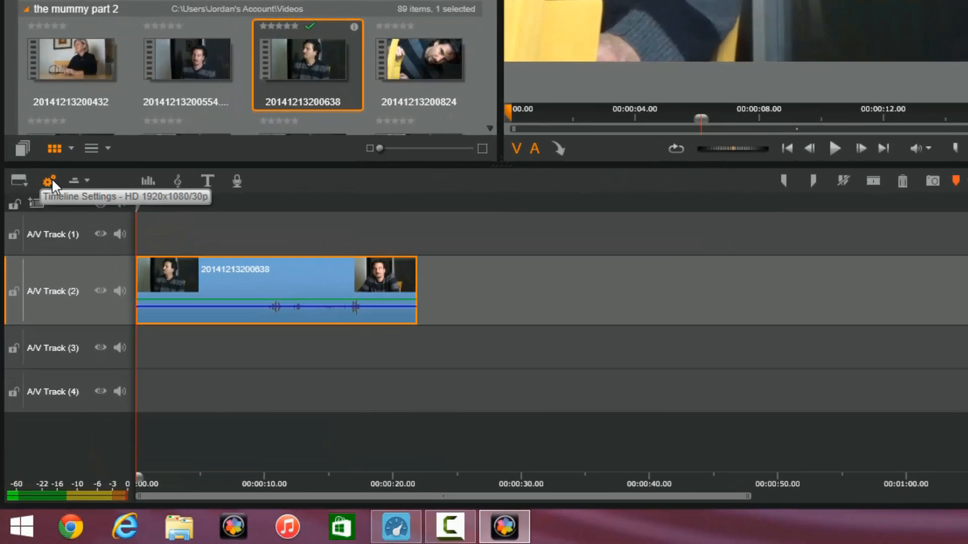
- Try the Standard (4:3) aspect ratio in the timeline settings
left_click(9, 335)
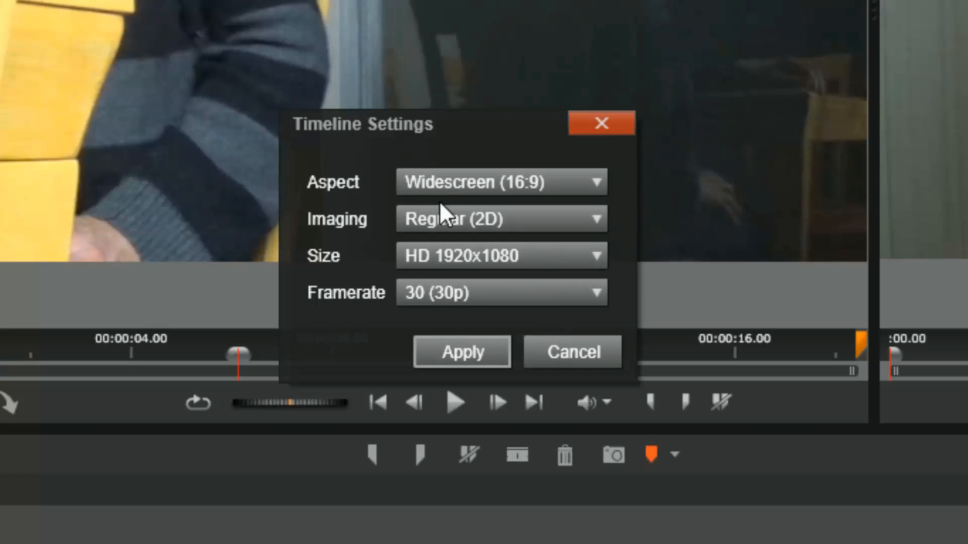
left_click(461, 183)
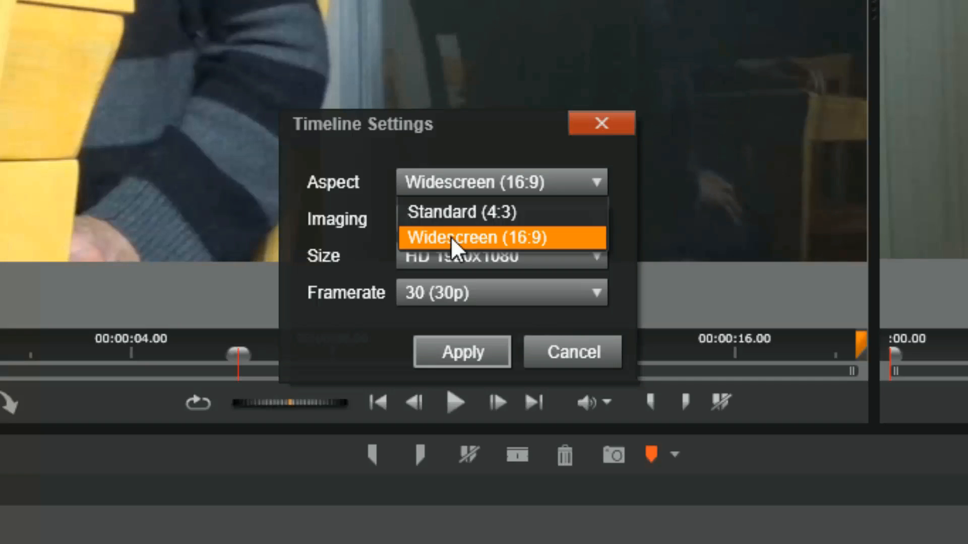
left_click(483, 214)
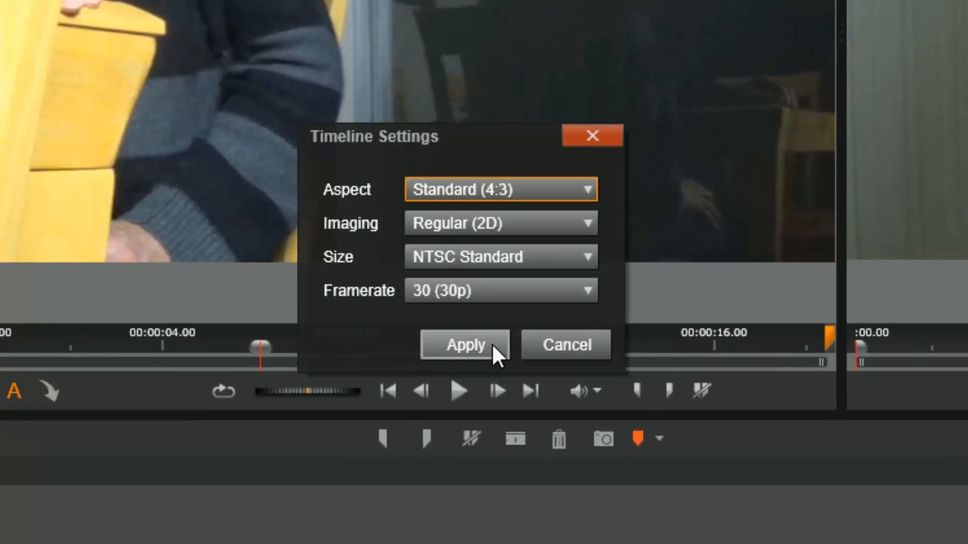
left_click(492, 352)
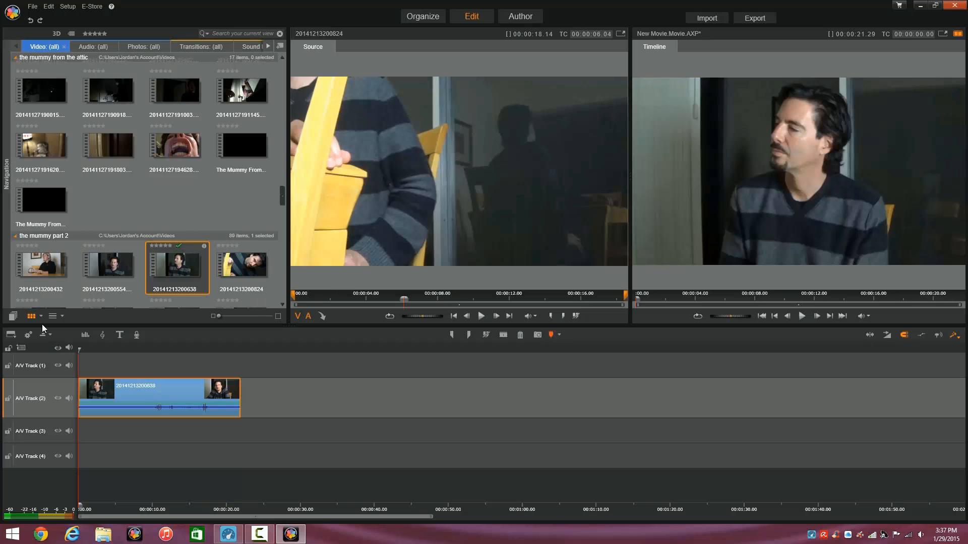
- Review the aspect and imaging options in the timeline settings, keeping Widescreen (16:9) and Regular (2D)
left_click(28, 335)
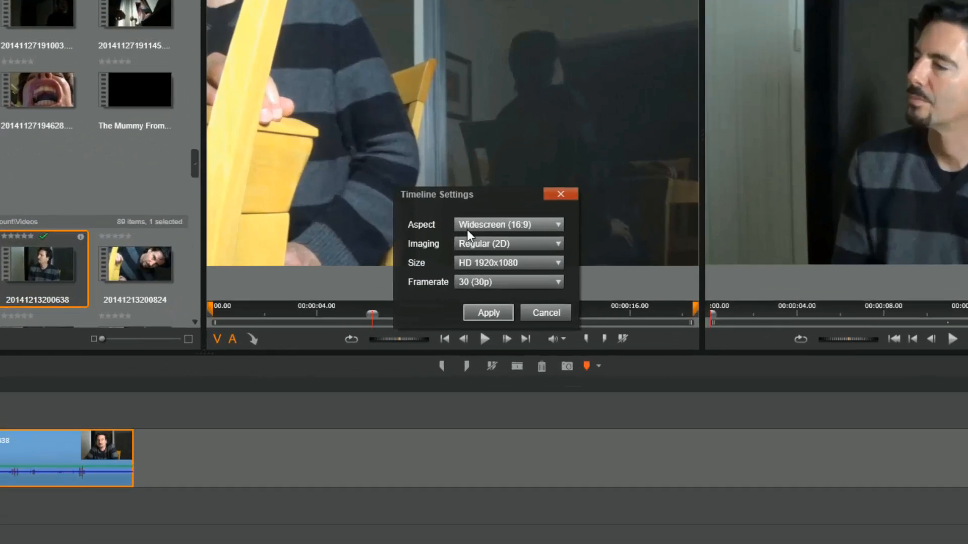
left_click(494, 238)
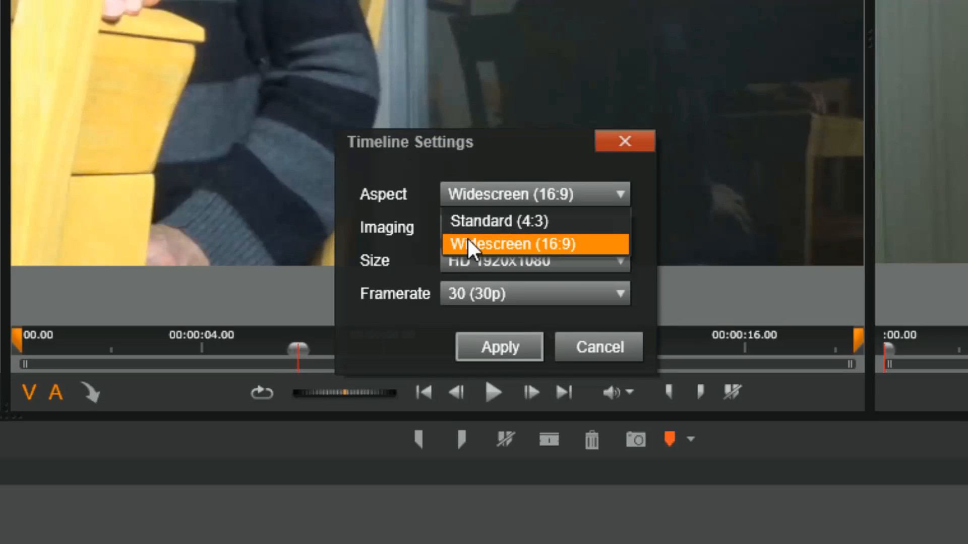
left_click(468, 239)
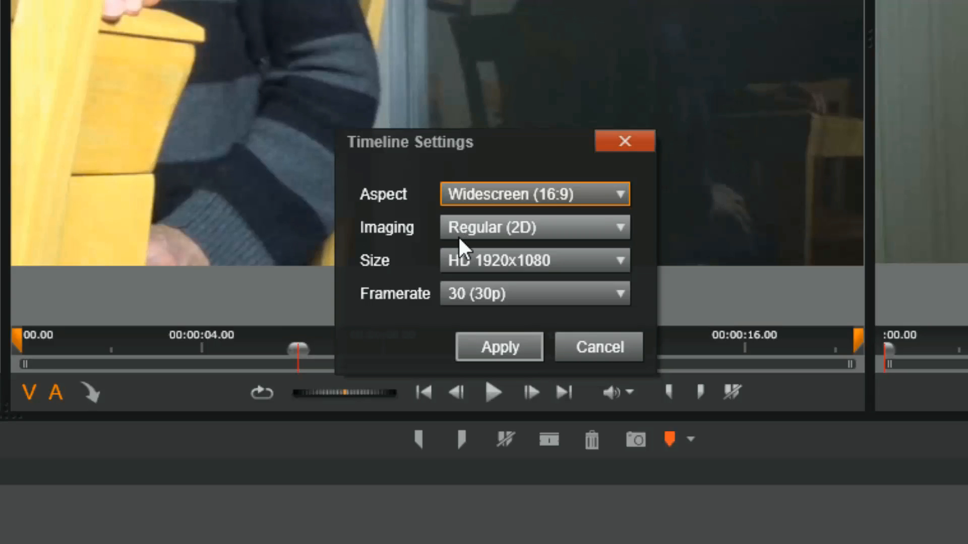
left_click(519, 226)
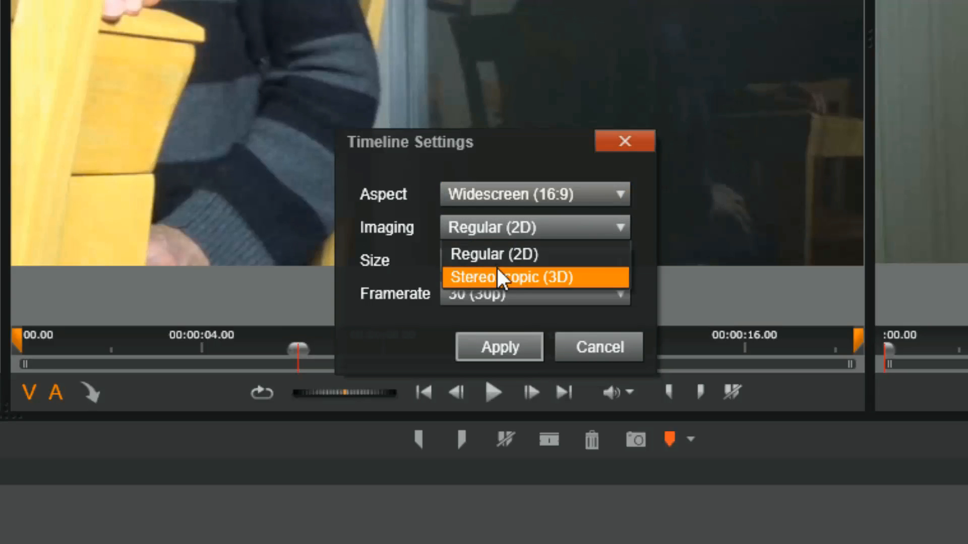
left_click(486, 251)
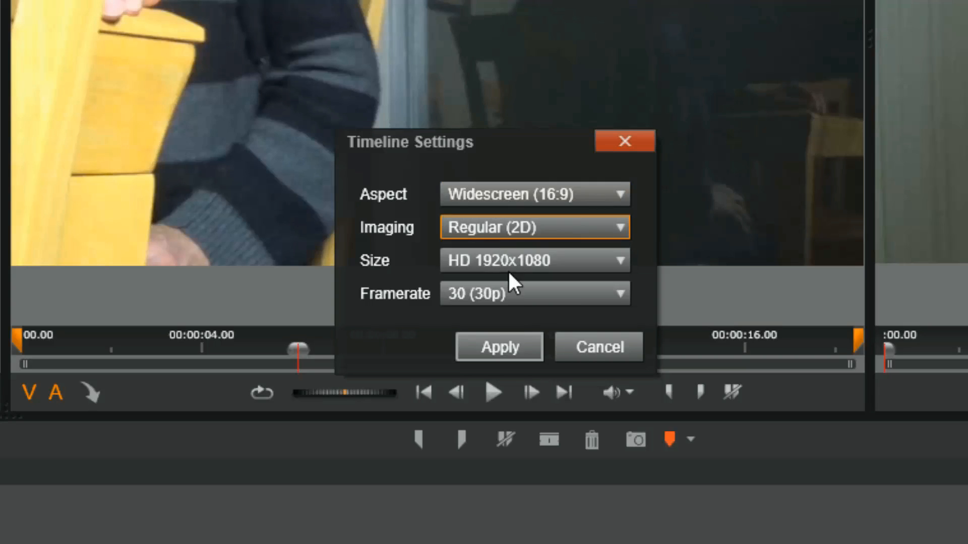
left_click(523, 228)
left_click(522, 228)
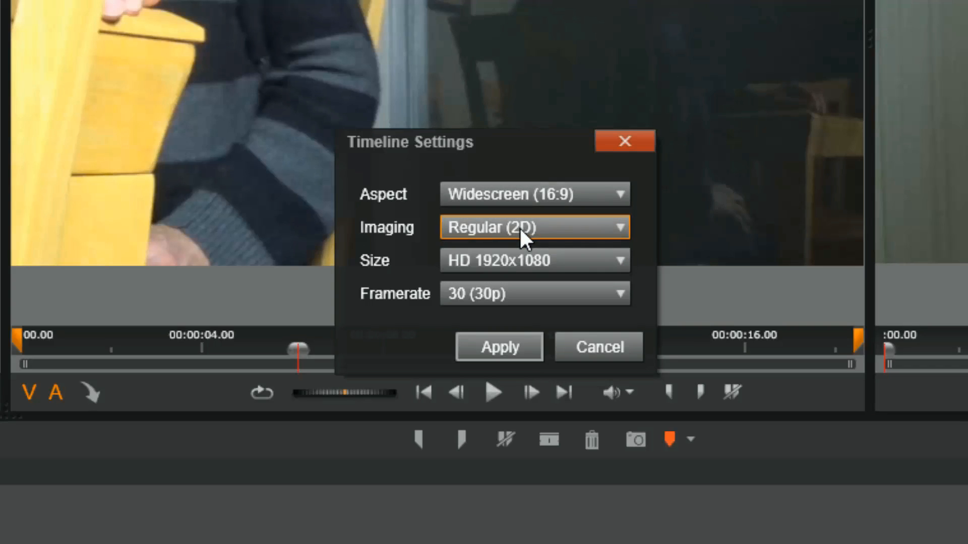
- Examine the size and frame rate options and close the timeline settings without applying changes
left_click(471, 262)
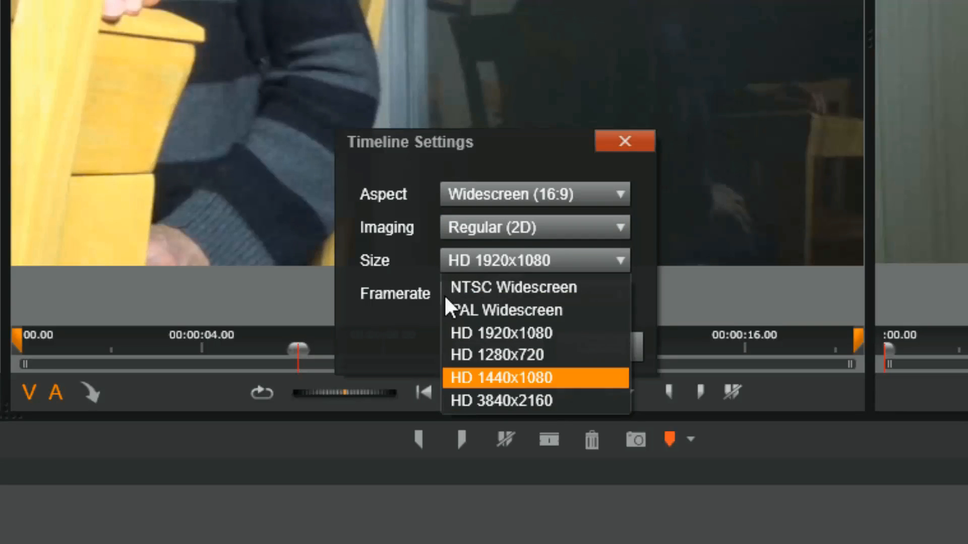
left_click(387, 328)
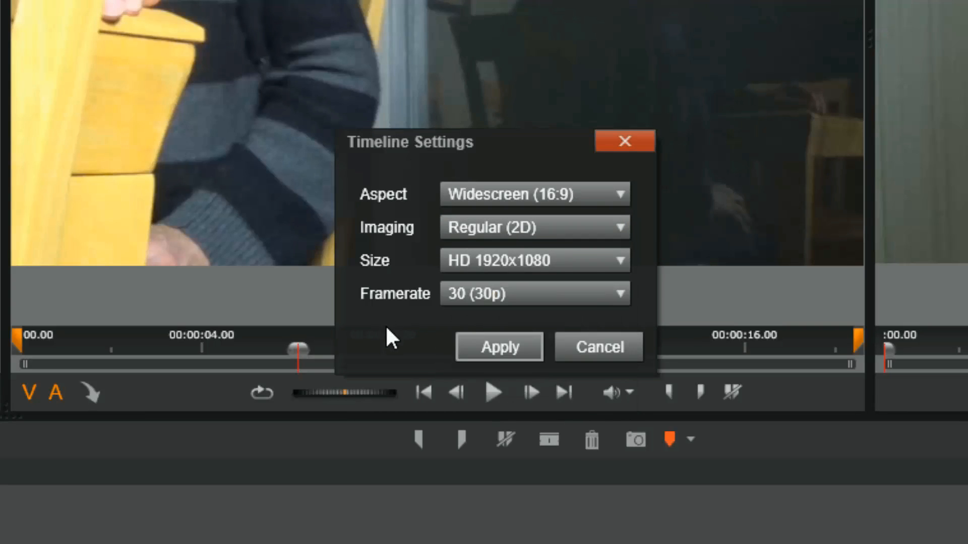
left_click(579, 293)
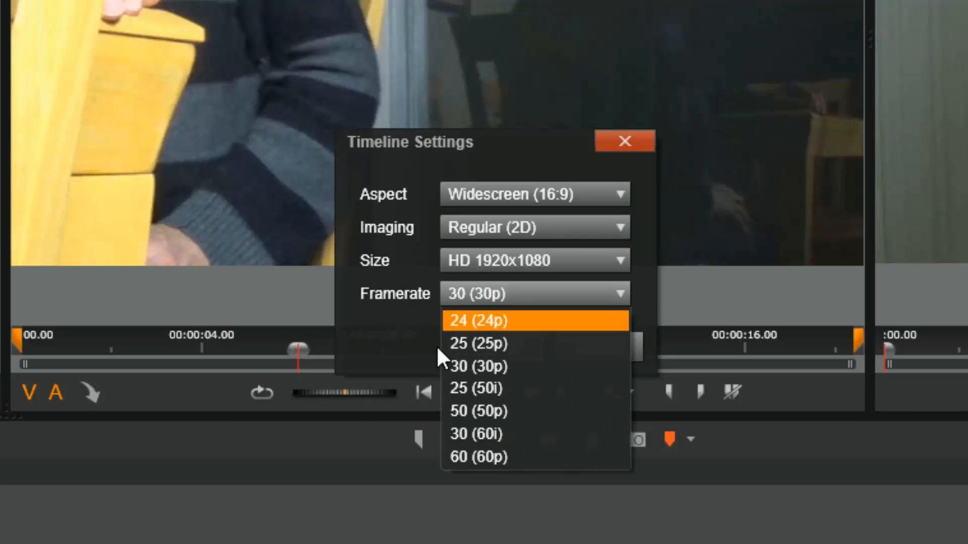
left_click(343, 348)
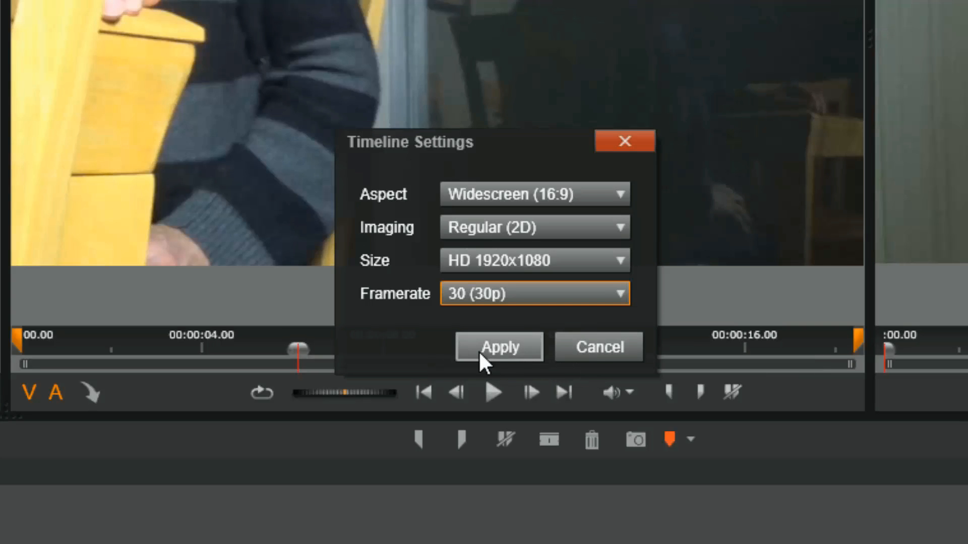
left_click(589, 348)
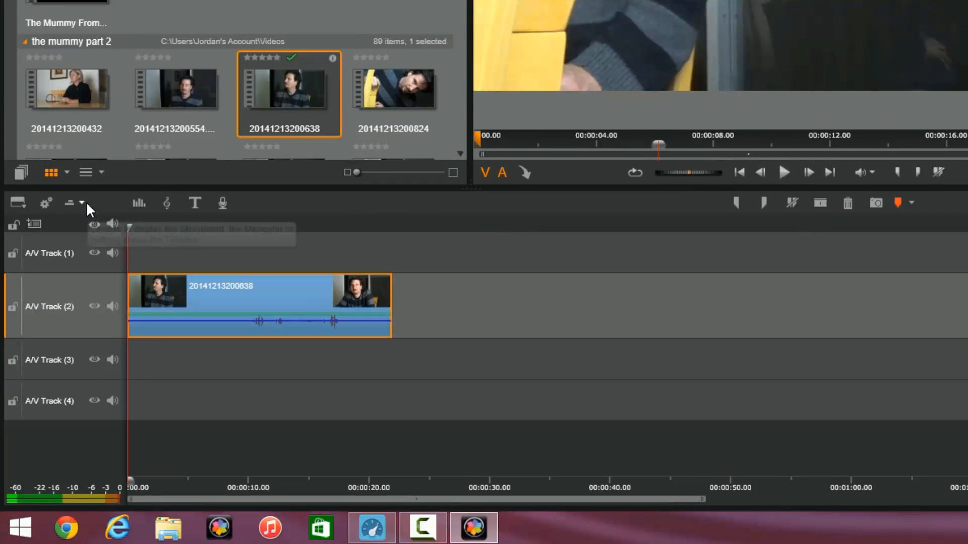
left_click(62, 210)
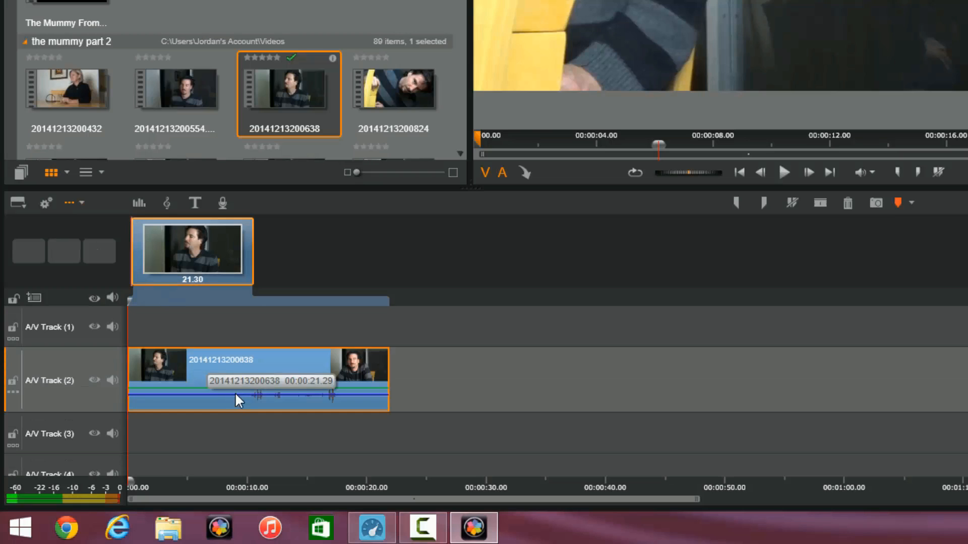
key("Delete")
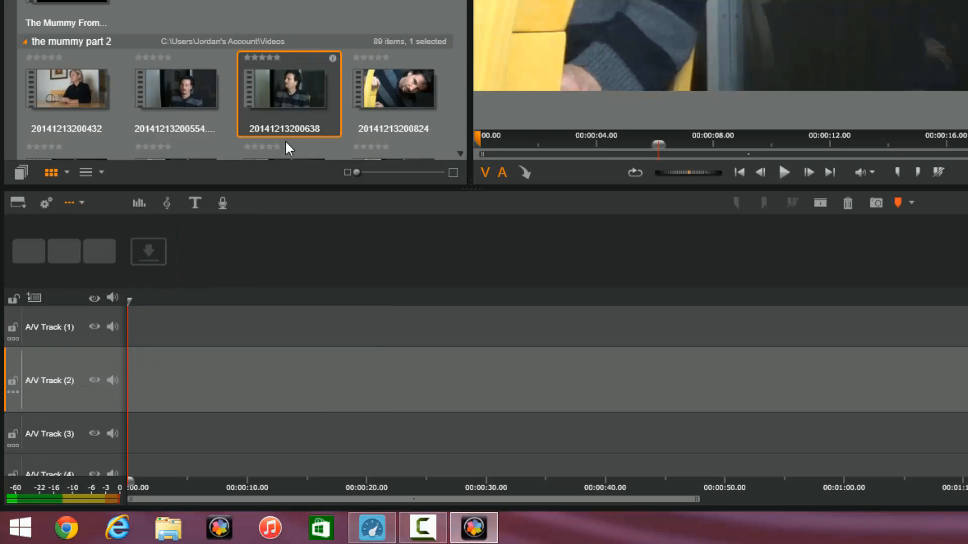
left_click_drag(306, 102, 225, 252)
left_click_drag(394, 88, 314, 194)
left_click_drag(186, 81, 451, 242)
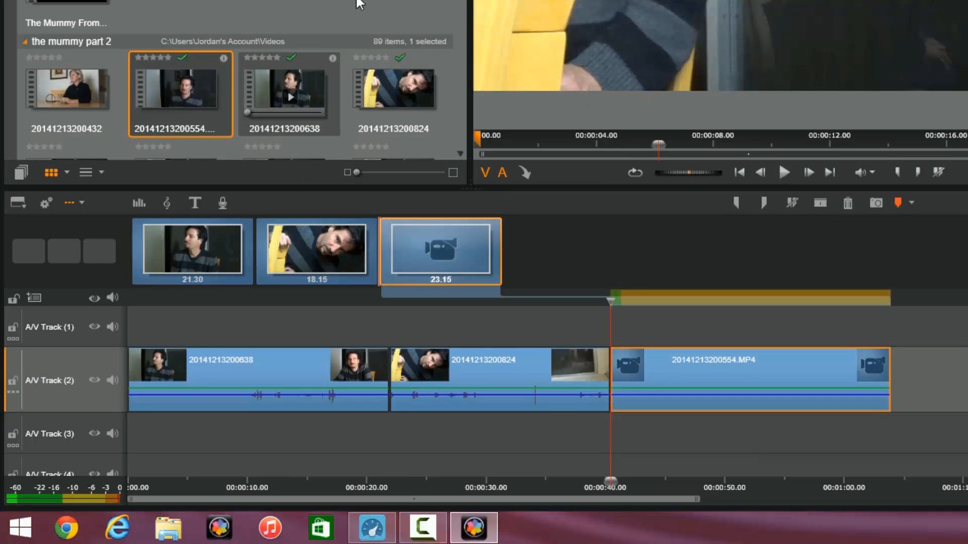
scroll(282, 26, "down", 5)
mouse_move(284, 16)
left_mouse_down()
mouse_move(320, 146)
mouse_move(571, 242)
left_mouse_up()
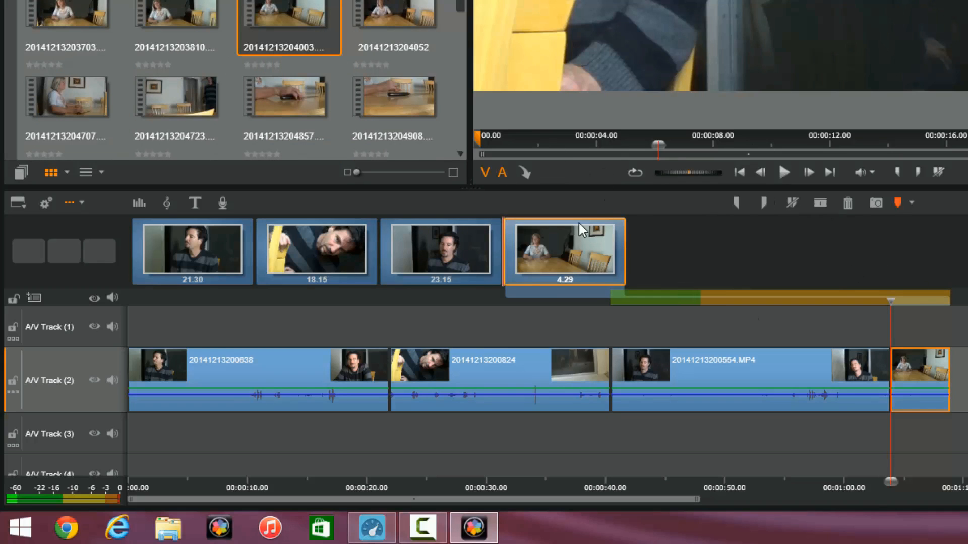
- Delete all four clips from the timeline and hide the storyboard
left_click_drag(967, 396, 191, 347)
key("Delete")
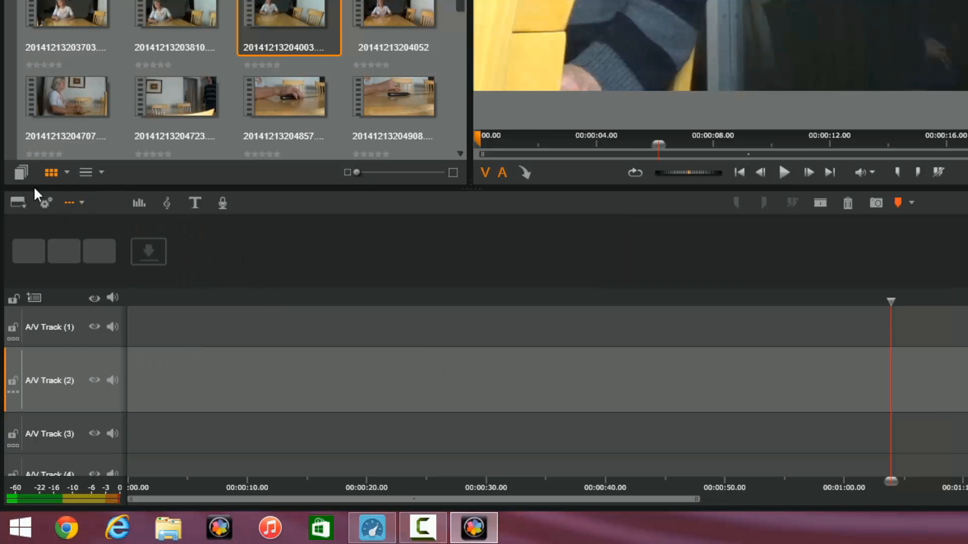
left_click(71, 202)
left_click(82, 204)
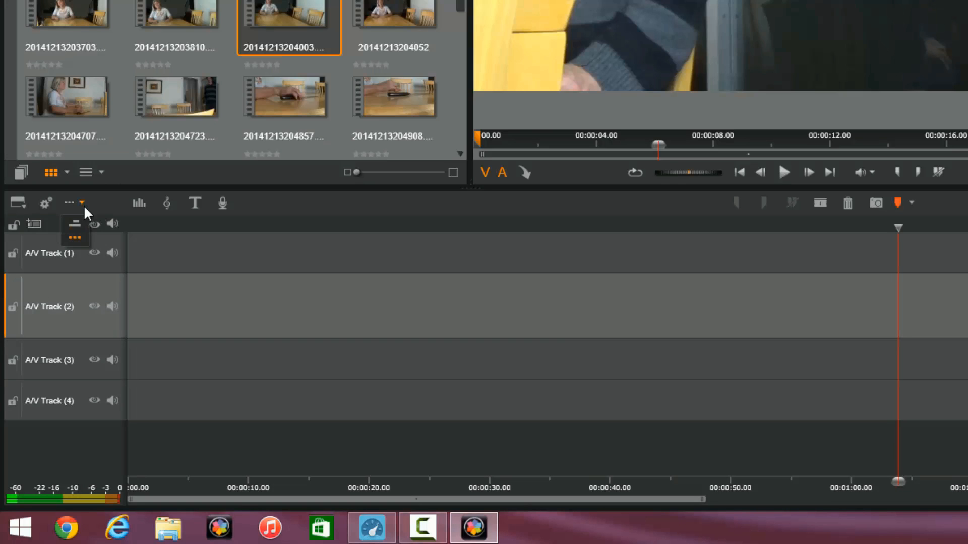
left_click(69, 205)
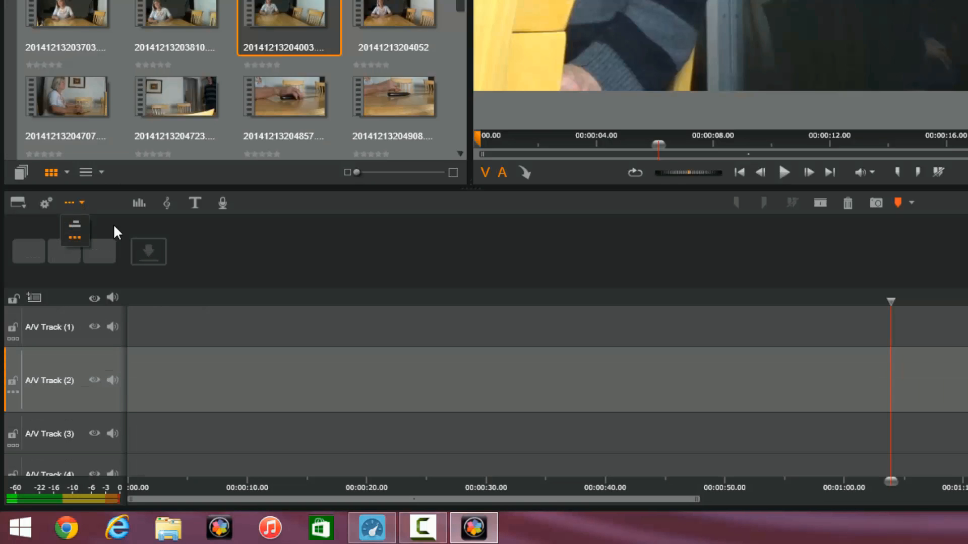
left_click(71, 203)
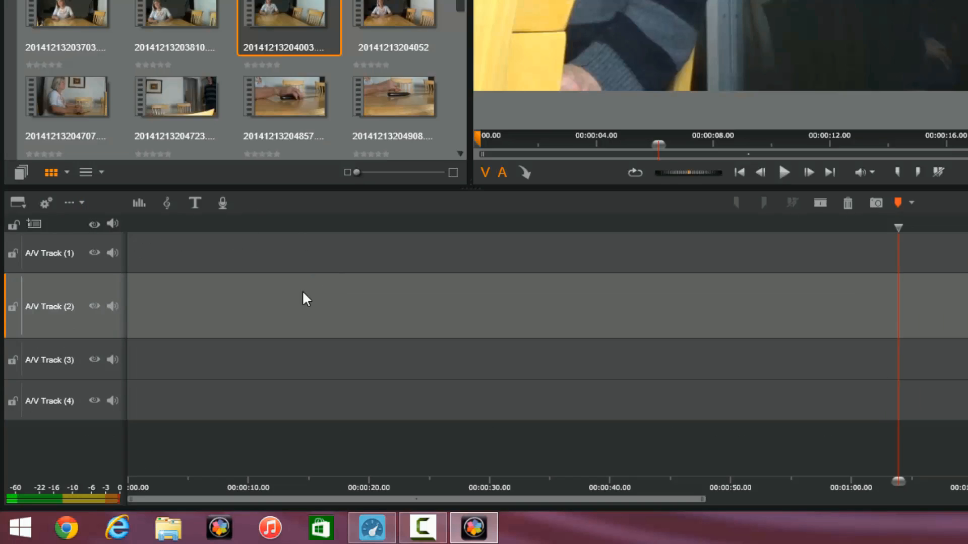
left_click(138, 203)
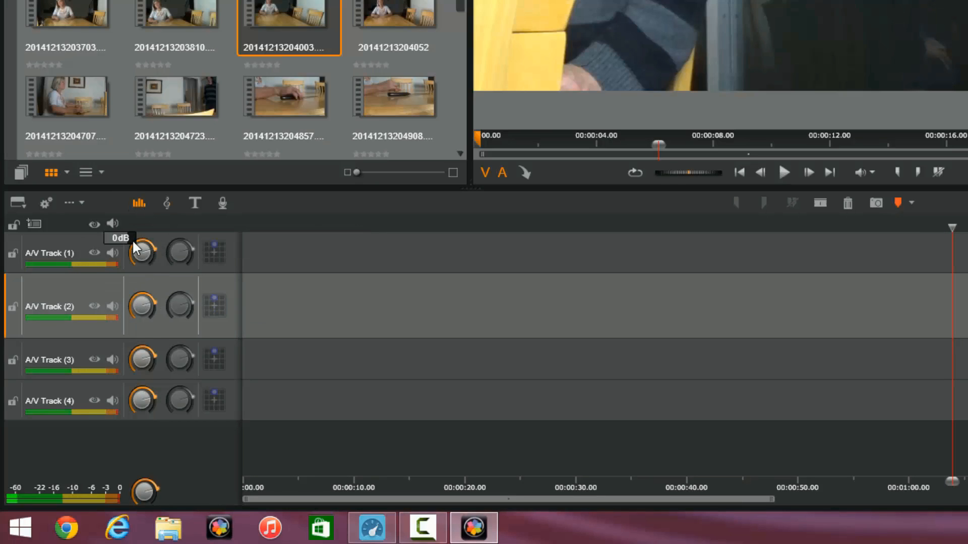
left_click_drag(270, 49, 318, 291)
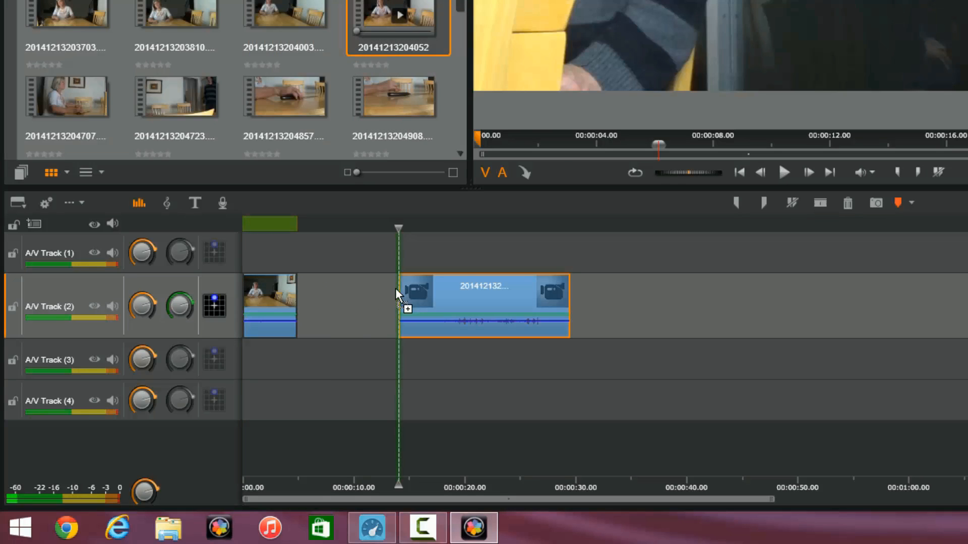
left_click_drag(396, 291, 300, 281)
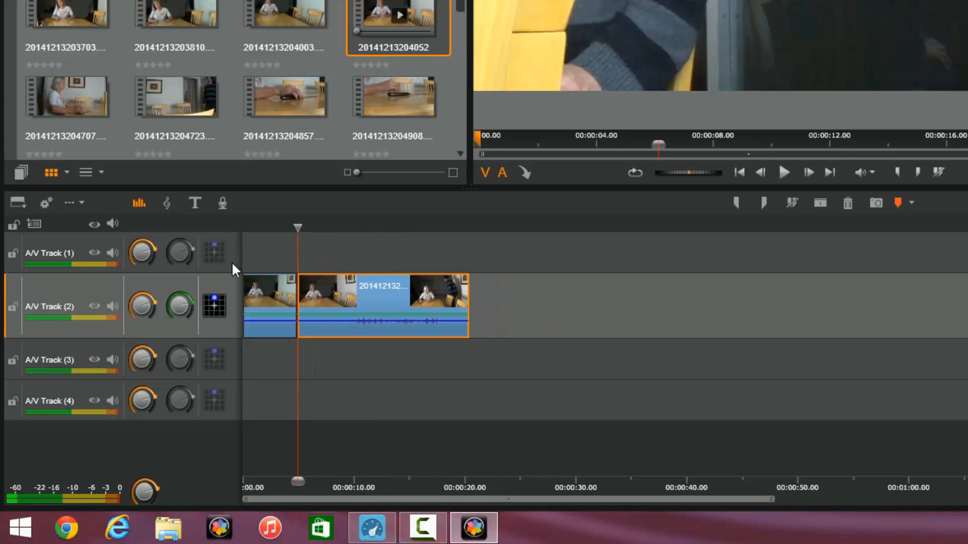
- Place the playhead at about 3 seconds over the first clip and examine the volume and panner controls of A/V Track (2)
mouse_move(298, 226)
left_mouse_down()
mouse_move(257, 227)
mouse_move(312, 238)
mouse_move(280, 233)
left_mouse_up()
mouse_move(156, 298)
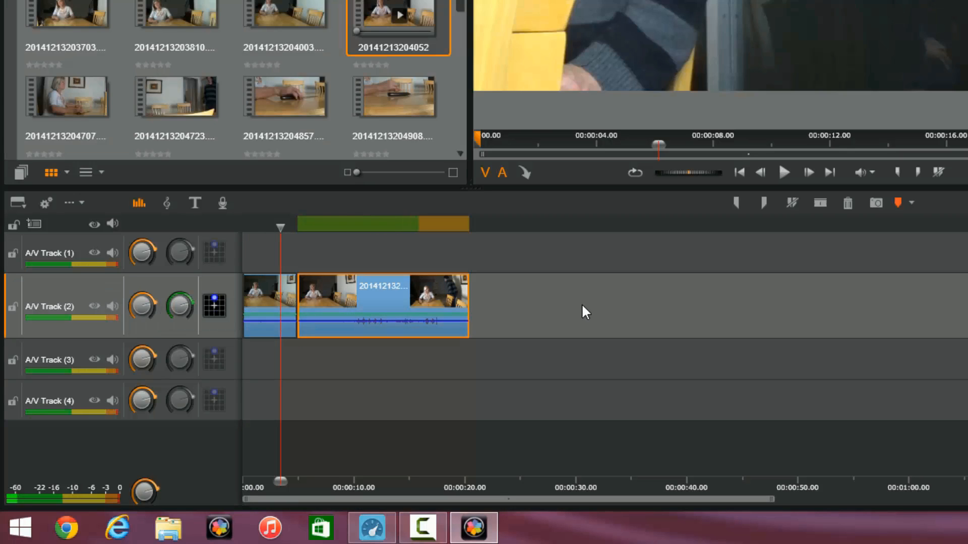
left_click_drag(582, 305, 215, 298)
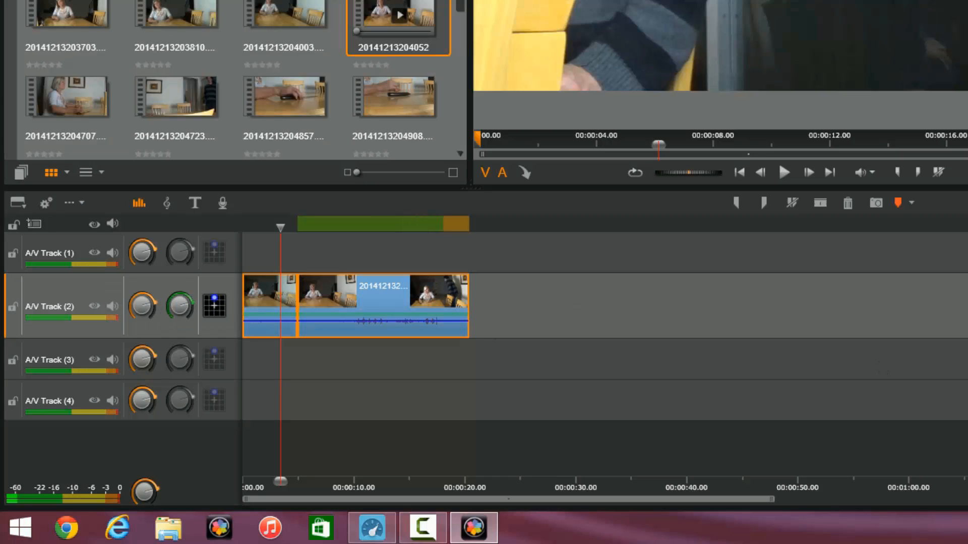
left_click_drag(676, 300, 602, 306)
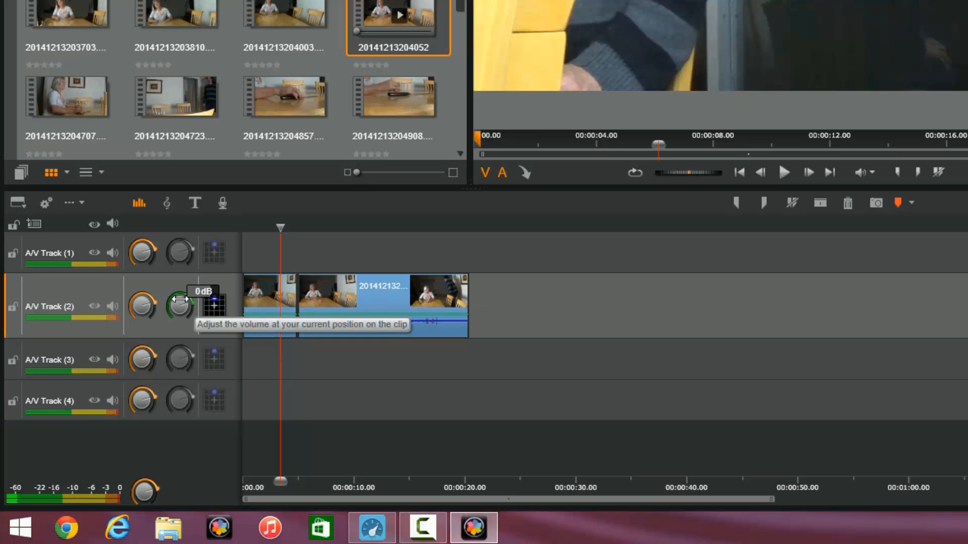
left_click(214, 305)
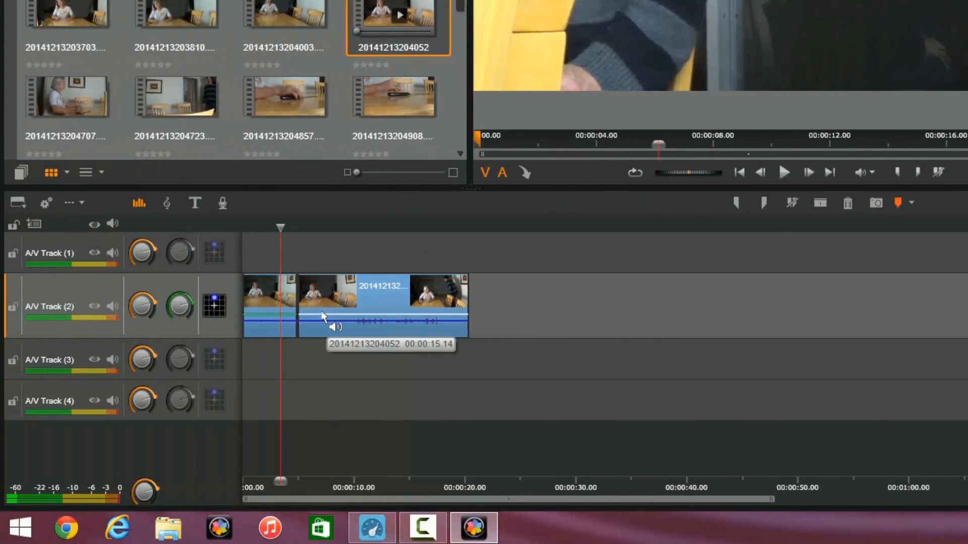
left_click_drag(323, 315, 327, 335)
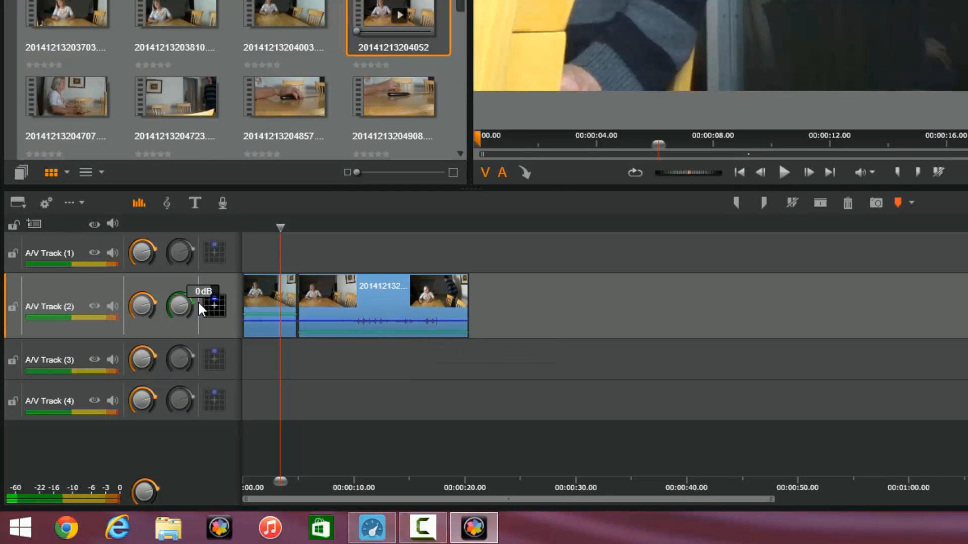
left_click_drag(281, 228, 344, 228)
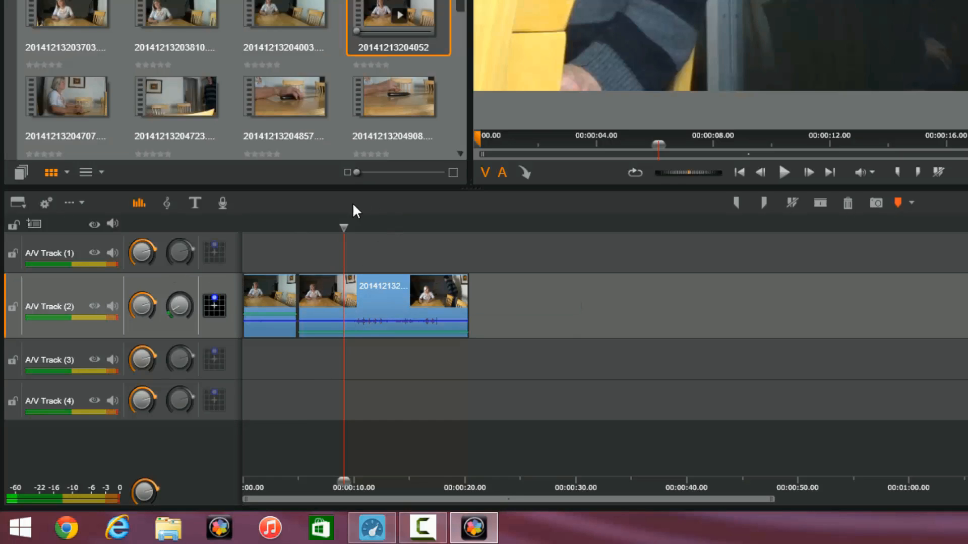
mouse_move(343, 230)
left_mouse_down()
mouse_move(279, 207)
mouse_move(347, 219)
mouse_move(315, 211)
mouse_move(335, 213)
left_mouse_up()
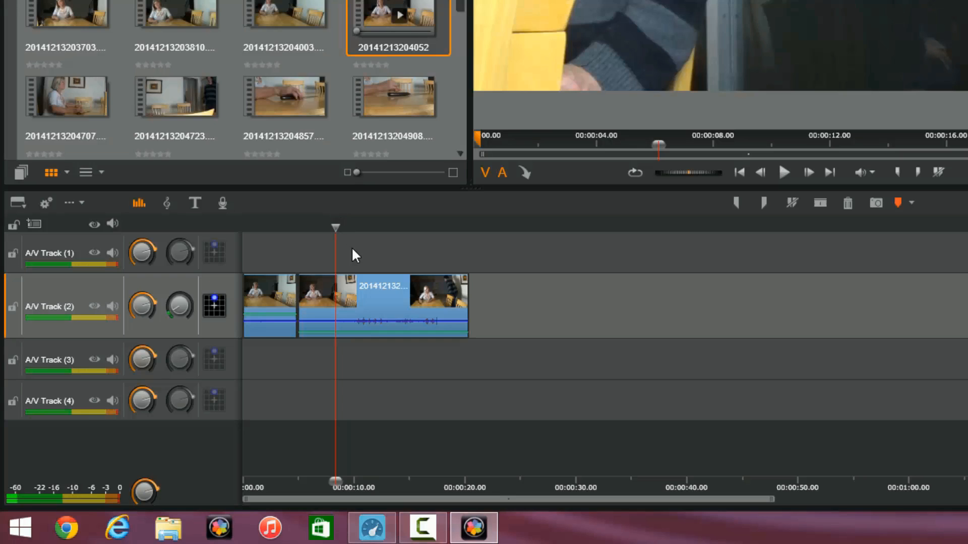
- Delete both clips from A/V Track (2) and hide the audio mixer
key("Delete")
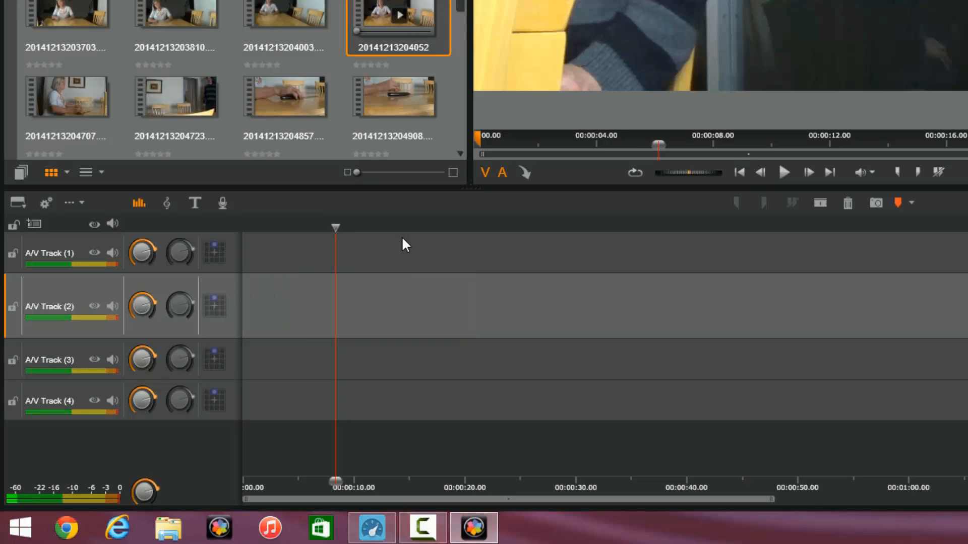
left_click(138, 206)
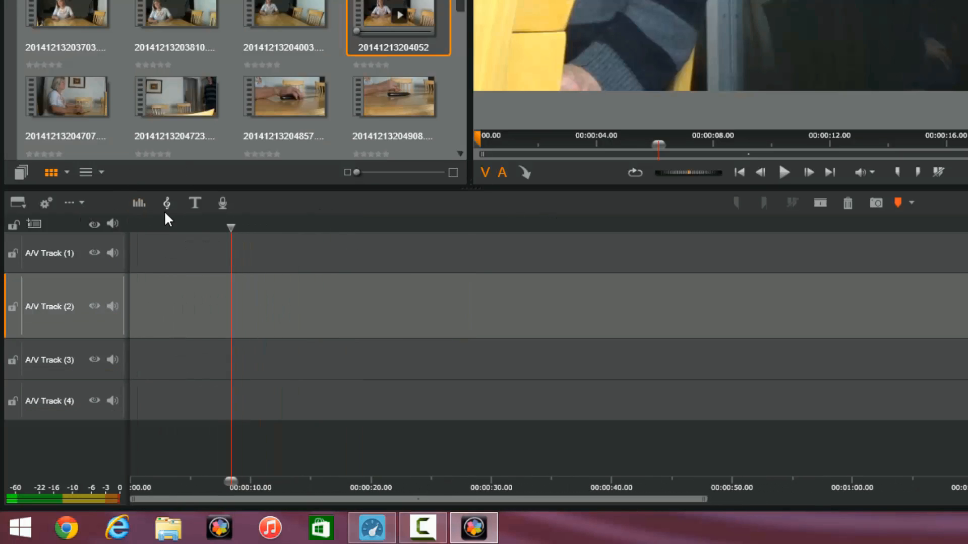
- Open Scorefitter, browse the Ambient category's Suspense song versions, and close it without adding music
left_click(167, 204)
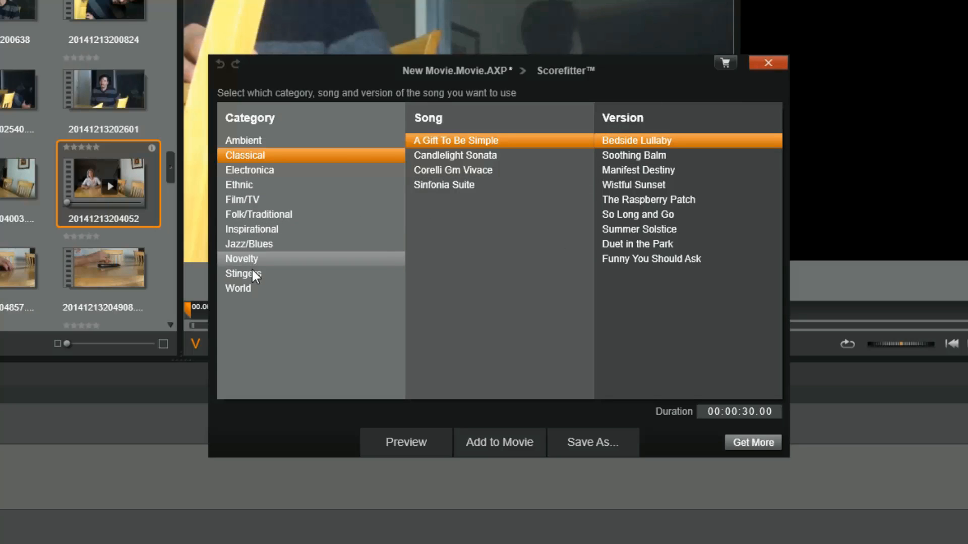
left_click(262, 140)
left_click(455, 185)
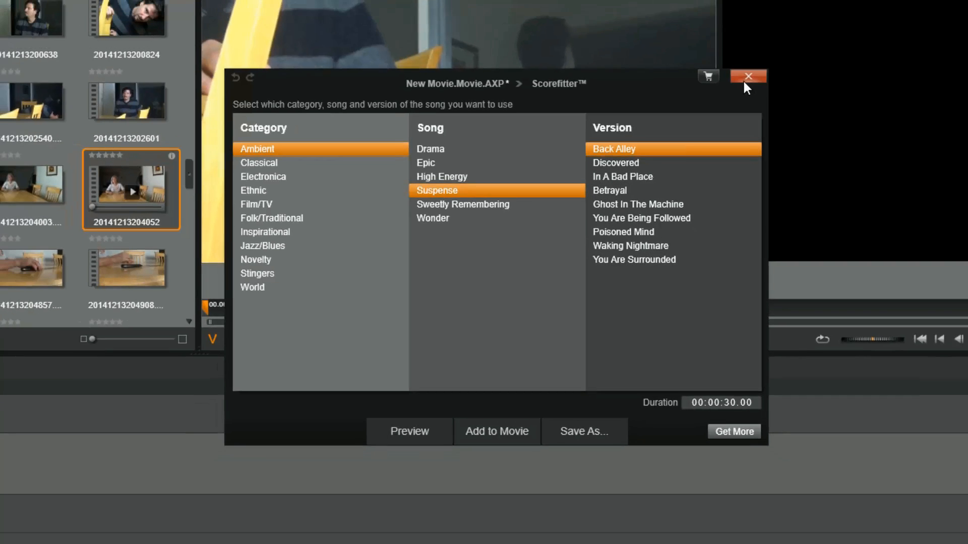
left_click(767, 64)
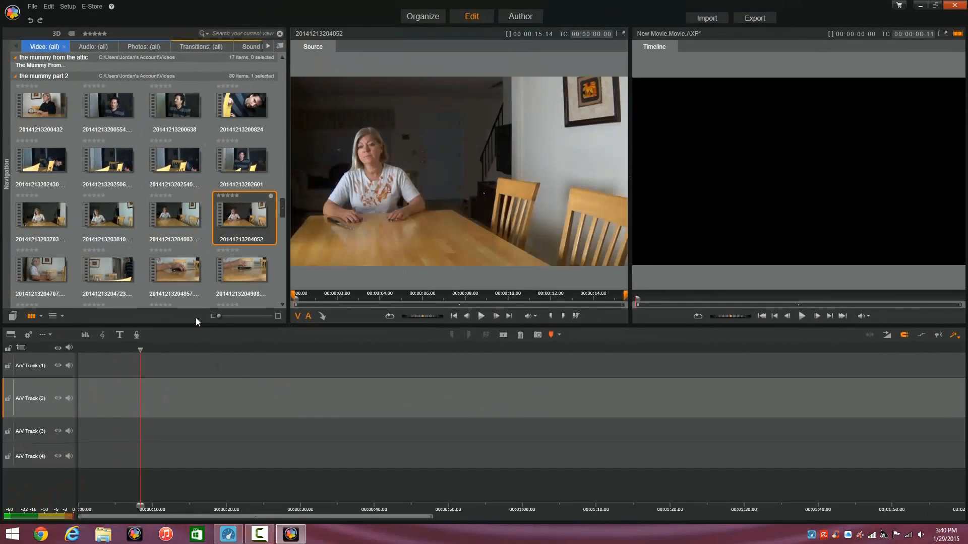
- Open a blank title in the Title Editor, view the shapes that can be added, and cancel the title
left_click(119, 336)
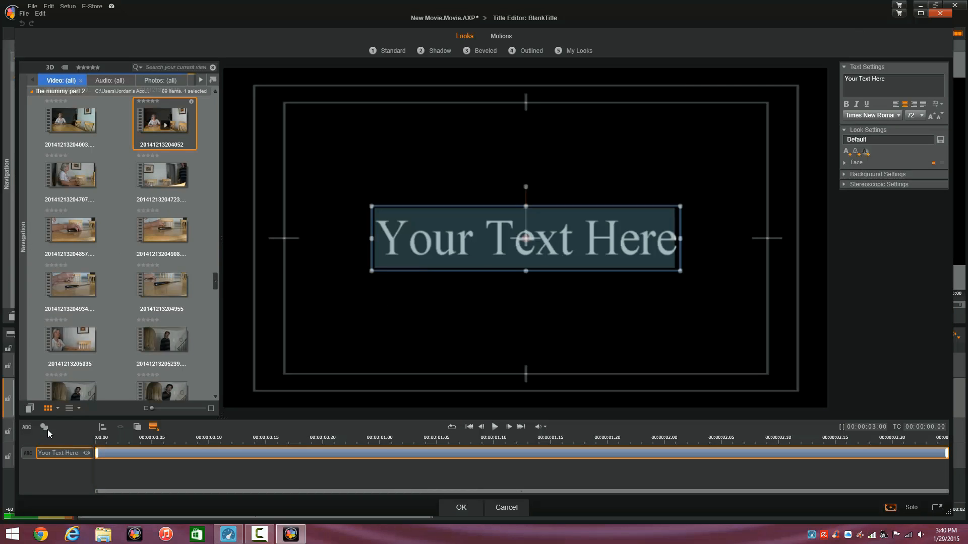
left_click(43, 427)
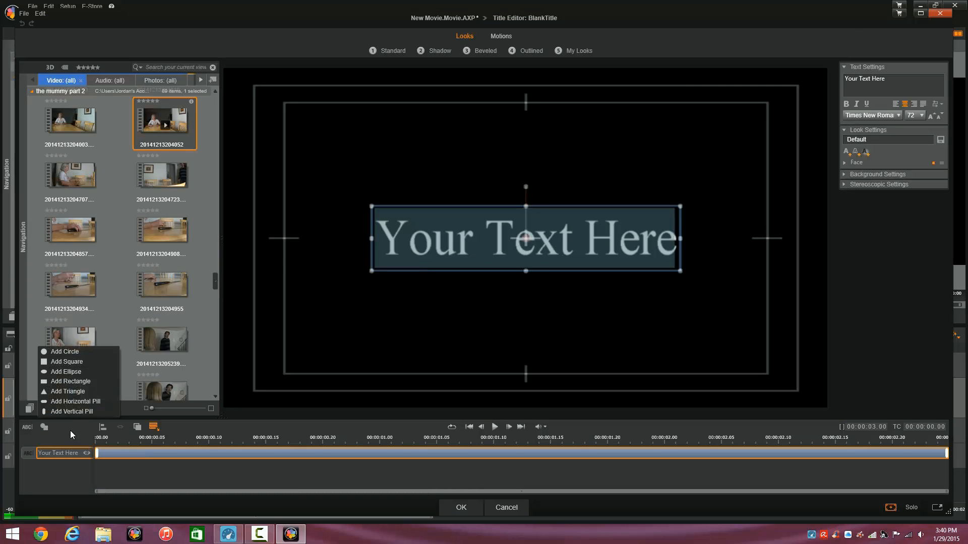
left_click(71, 431)
left_click(506, 507)
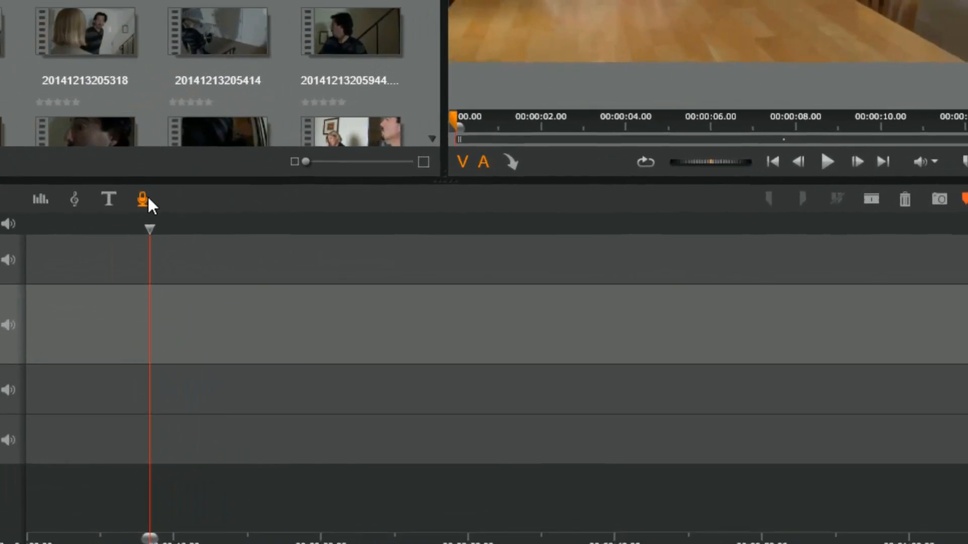
- Open the Voice Over Tool, examine its recording level, mute and file name options, and close it
left_click(145, 200)
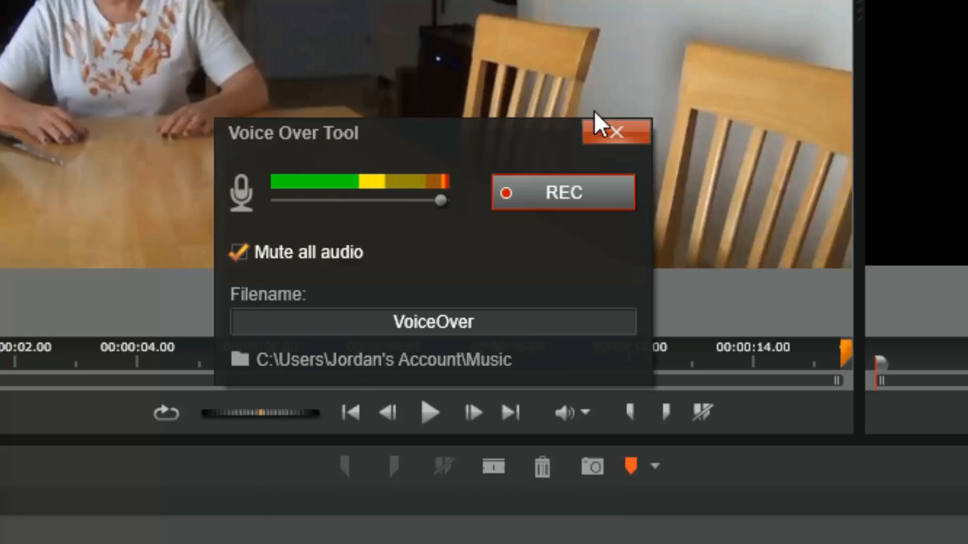
left_click(608, 132)
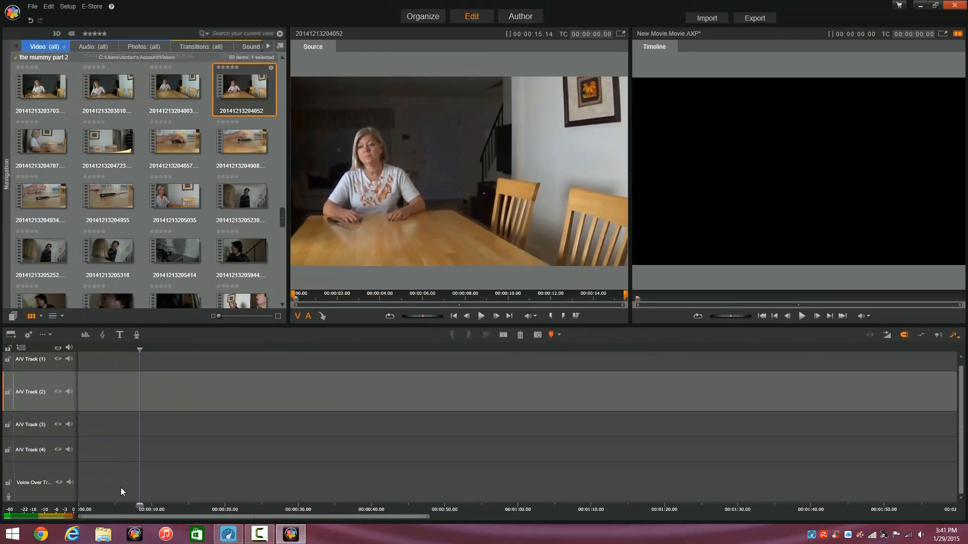
- Scrub the playhead forward to nearly 2 minutes on the empty timeline and bring it back to about 1 second
left_click(429, 347)
left_click(505, 348)
left_click_drag(506, 352, 893, 350)
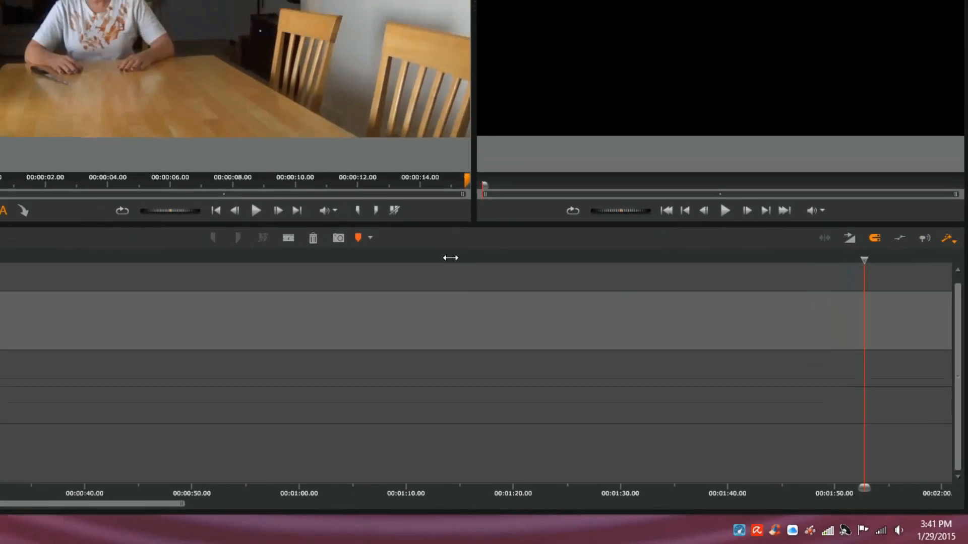
left_click_drag(450, 257, 91, 228)
left_click_drag(368, 328, 384, 328)
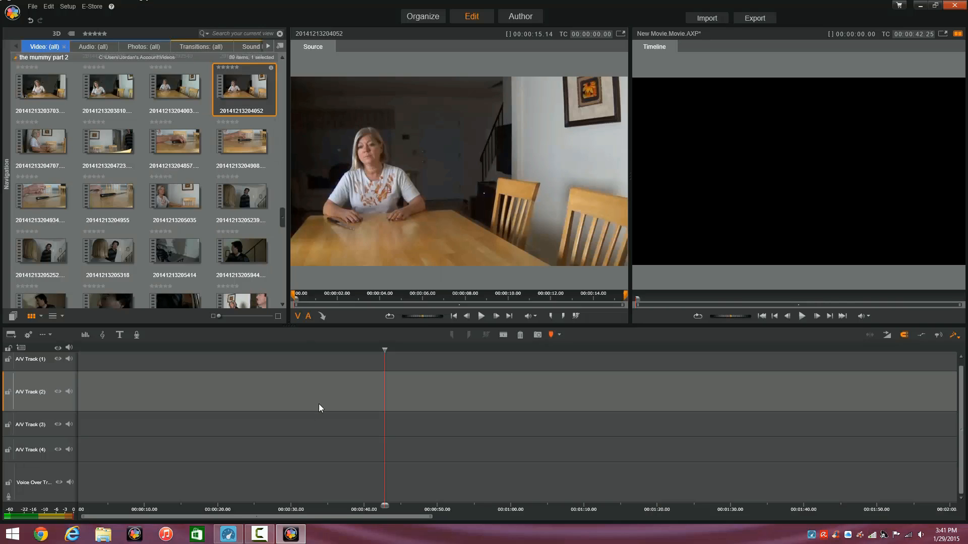
left_click_drag(384, 349, 370, 350)
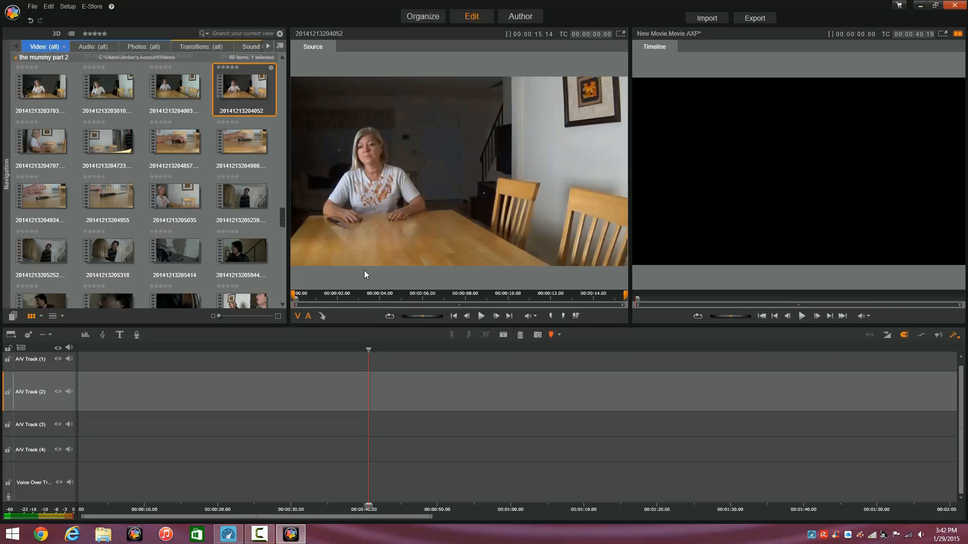
left_click_drag(367, 351, 86, 350)
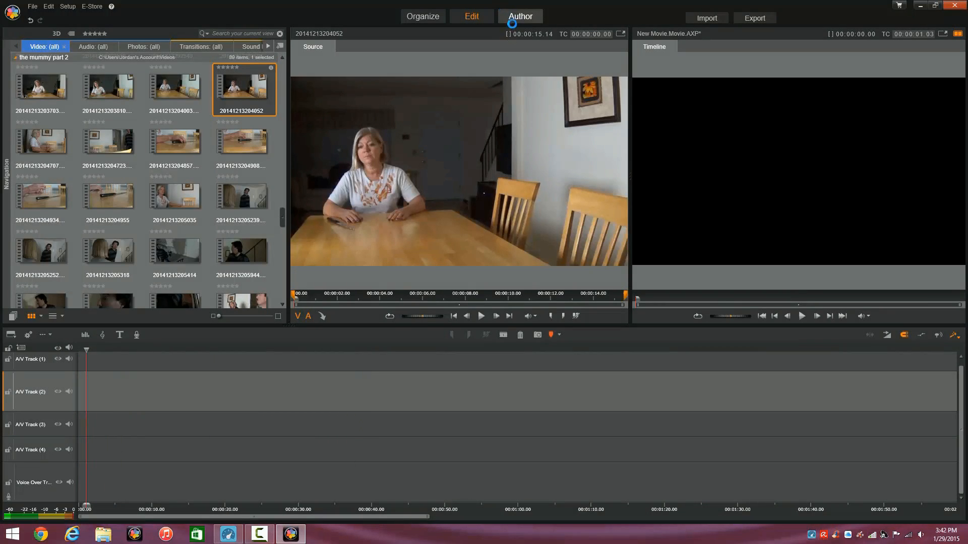
- Switch to the Author workspace and add the Blank_Main16x9 and Blank_Sub16x9 disc menus to the menu list
left_click(511, 20)
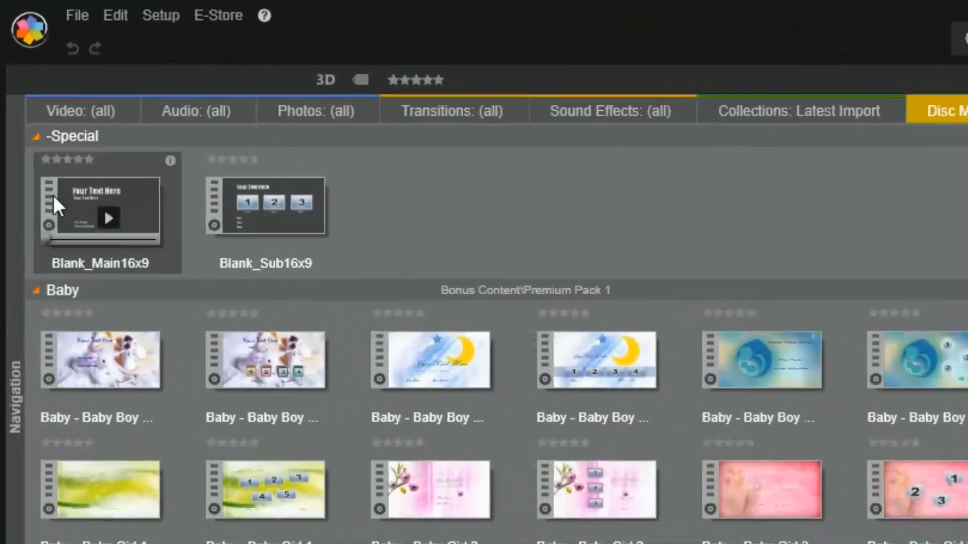
left_click_drag(54, 197, 459, 257)
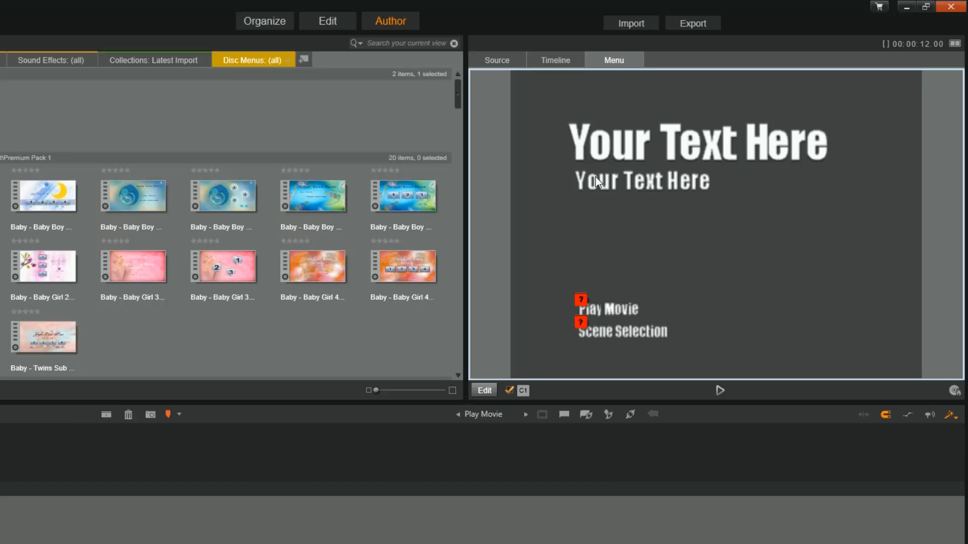
left_click(581, 303)
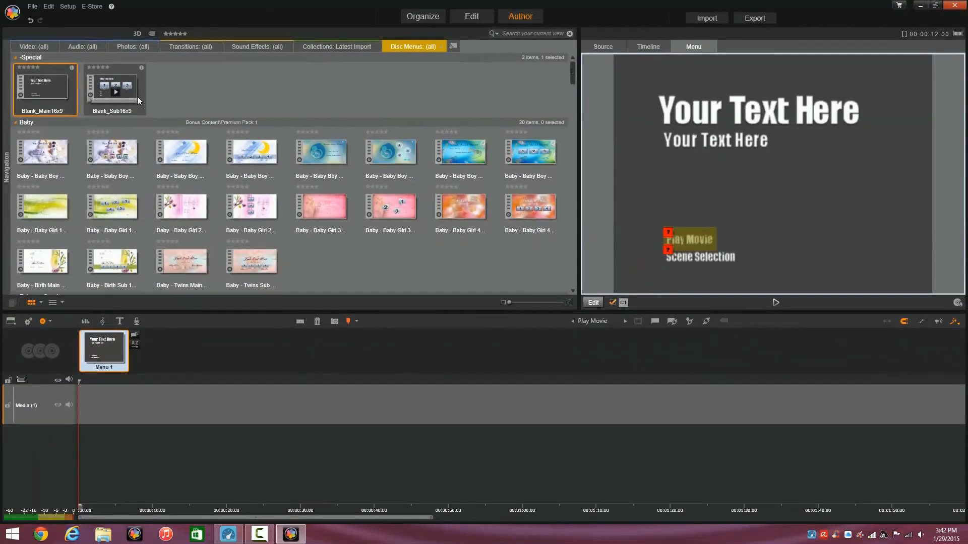
left_click_drag(114, 99, 187, 344)
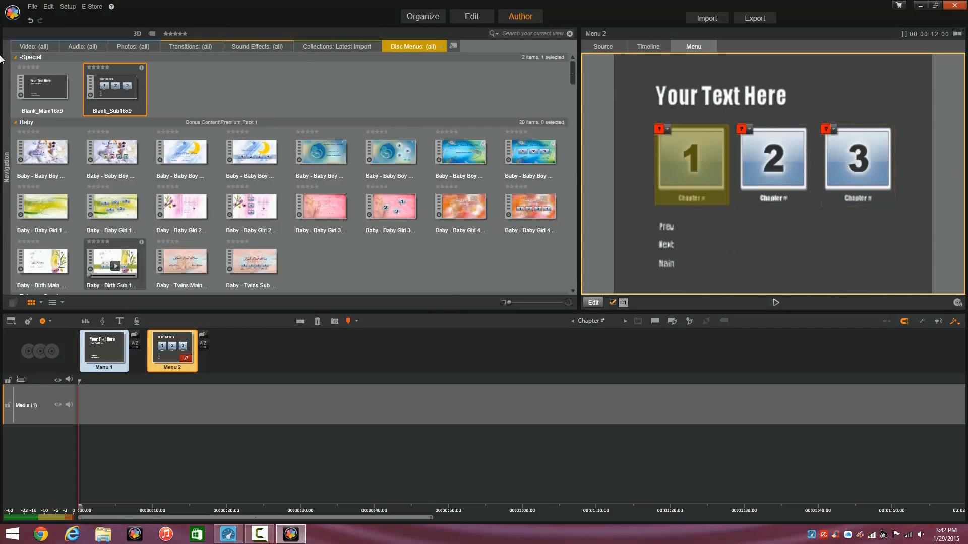
left_click(50, 47)
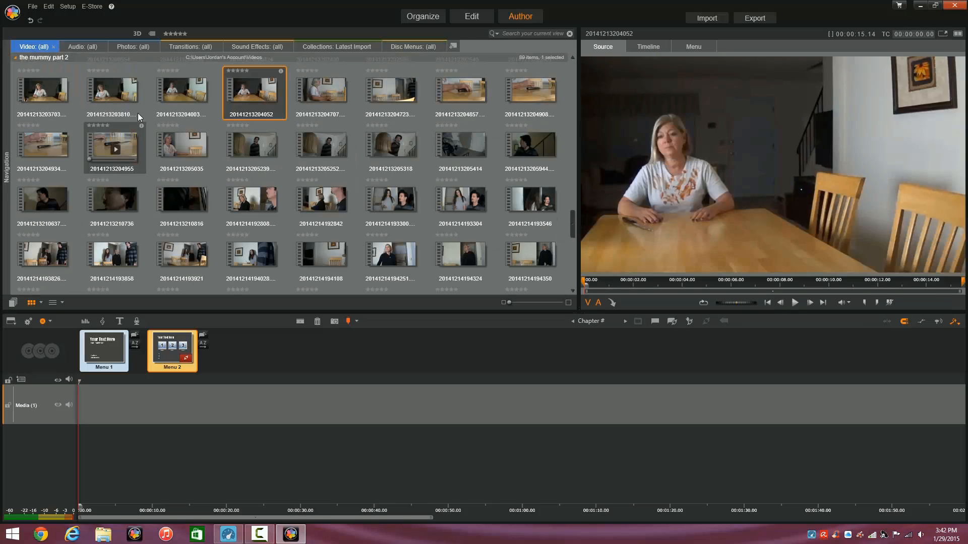
left_click_drag(249, 83, 138, 408)
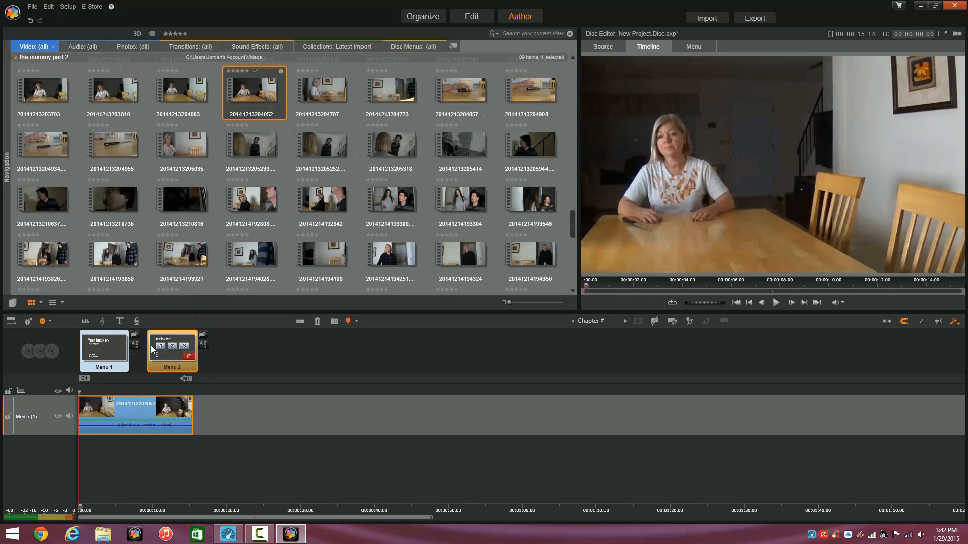
left_click(90, 346)
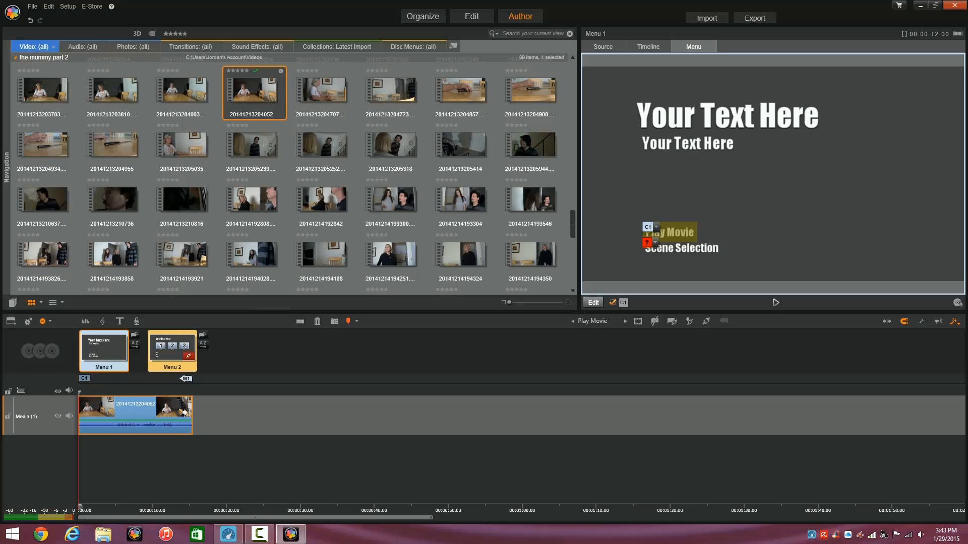
- Delete the clip from the Media (1) track and both disc menus from the menu list
left_click(166, 405)
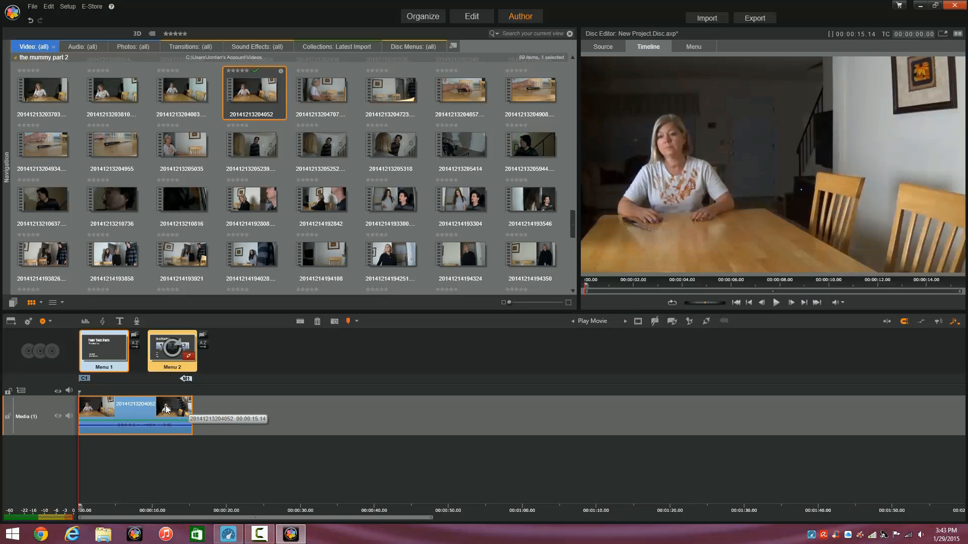
key("Delete")
left_click(178, 353)
key("Delete")
left_click(107, 343)
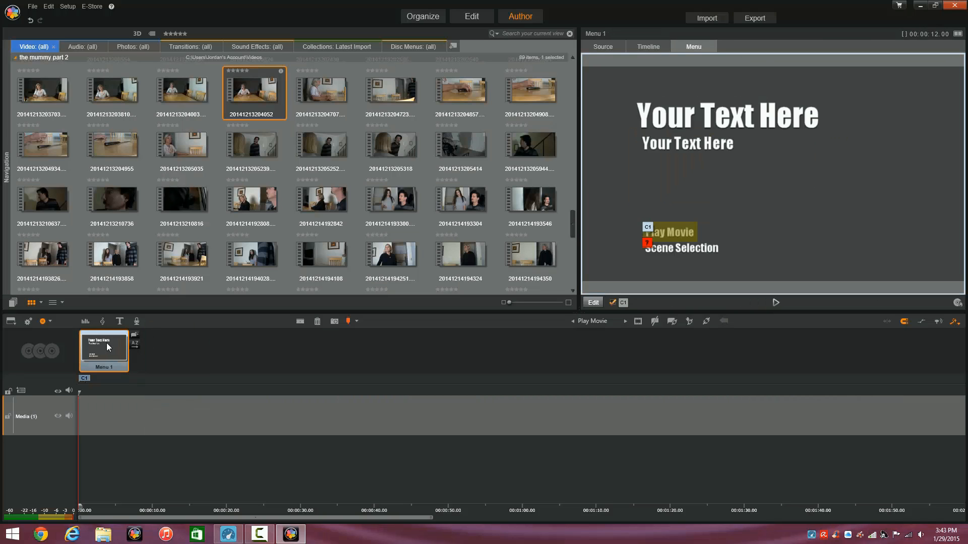
key("Delete")
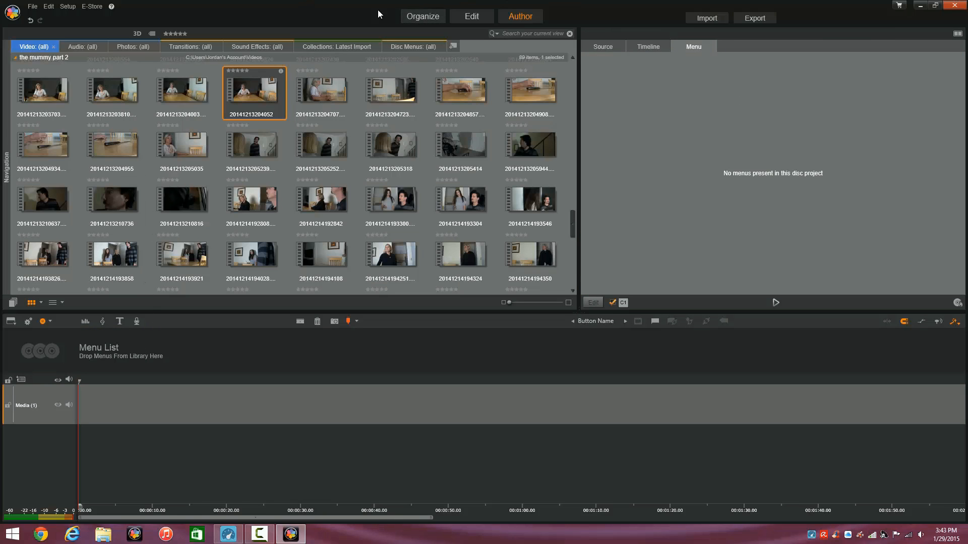
- Open the Studio Exporter, examine the available file types and keep MPEG-4 selected
left_click(759, 18)
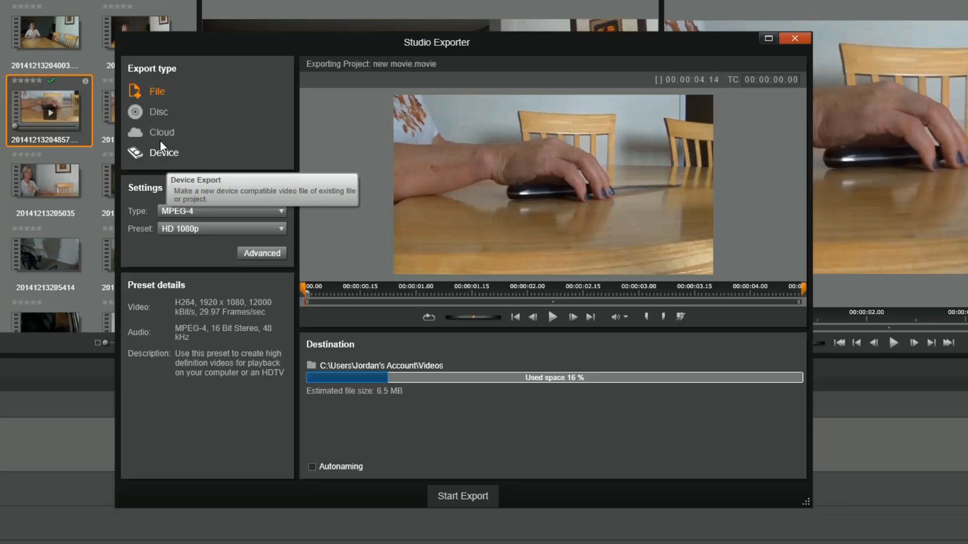
left_click(192, 210)
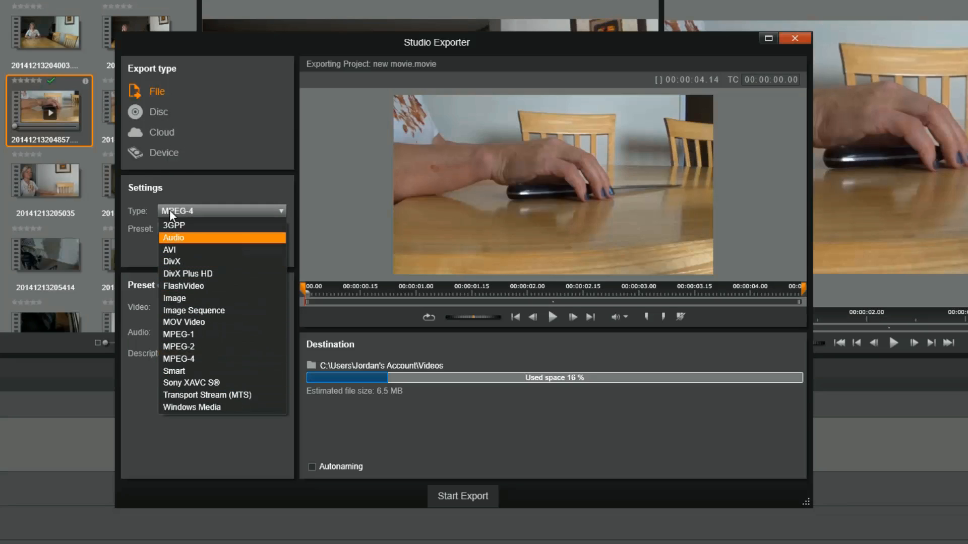
left_click(178, 359)
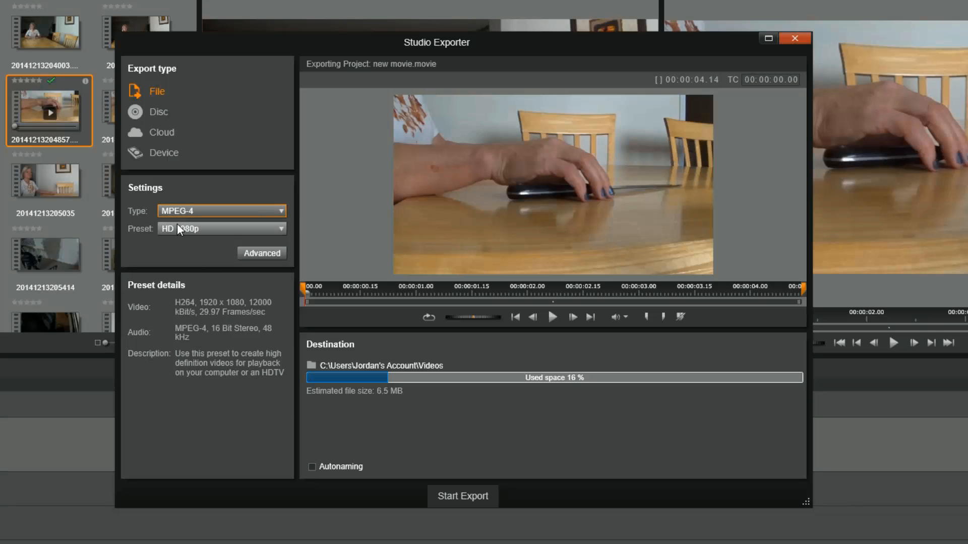
left_click(177, 209)
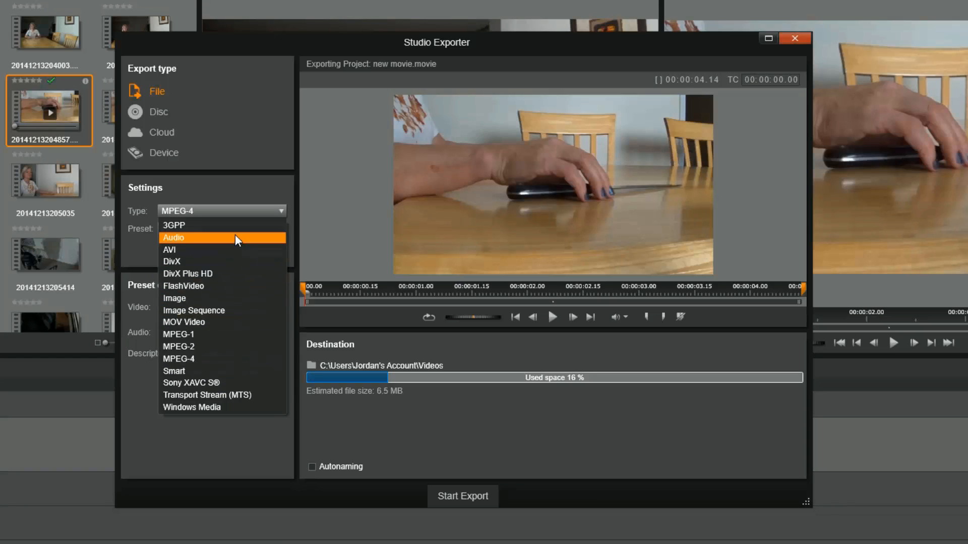
left_click(220, 212)
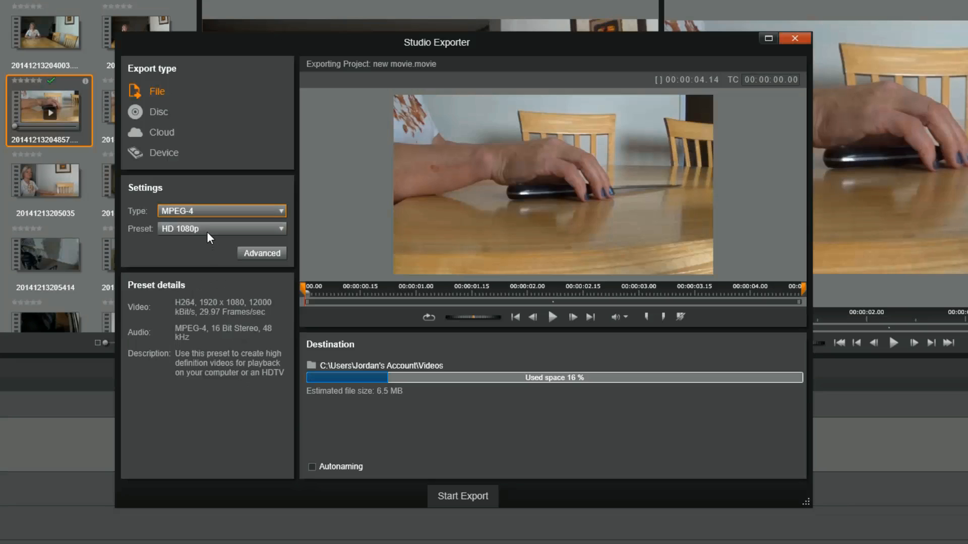
- Examine the MPEG-4 presets, keep HD 1080p, and review and apply the advanced export settings
left_click(206, 230)
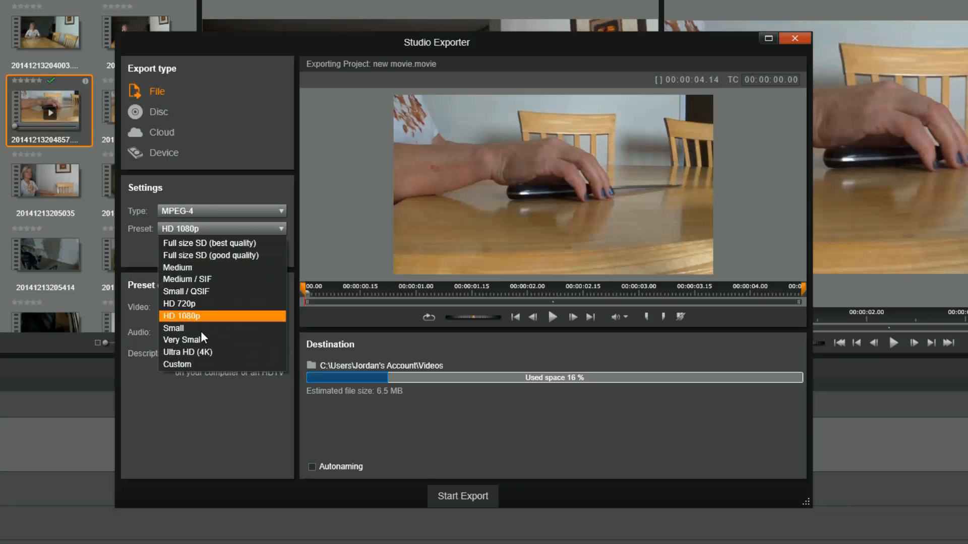
left_click(180, 230)
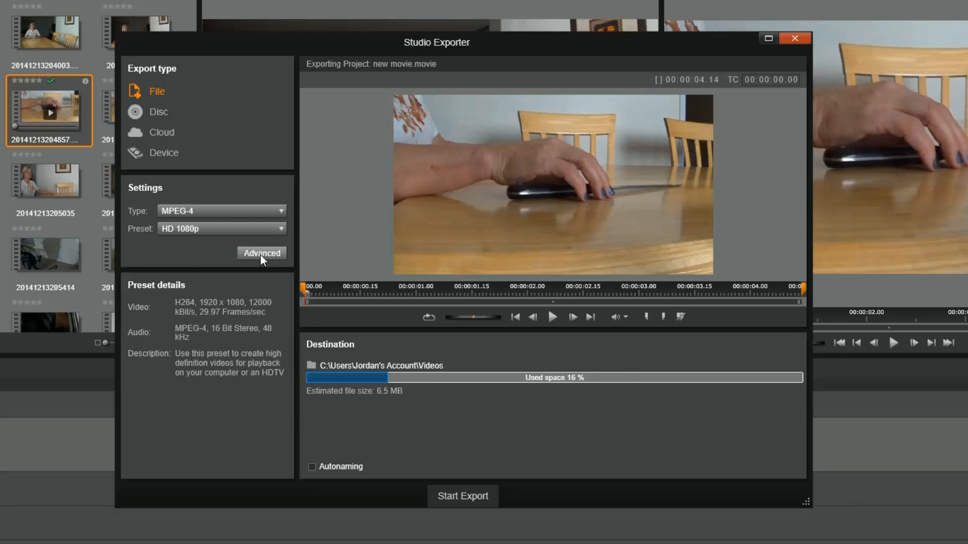
left_click(260, 253)
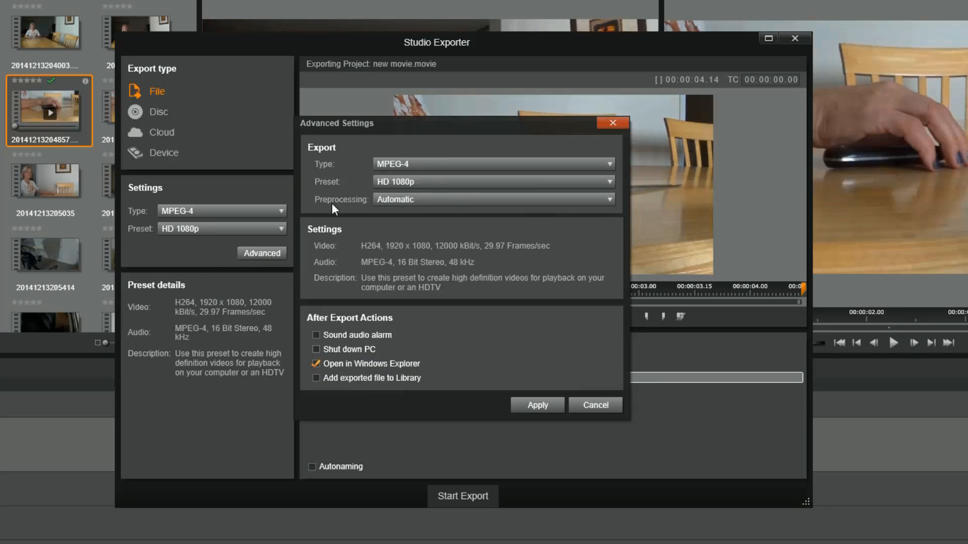
left_click(522, 405)
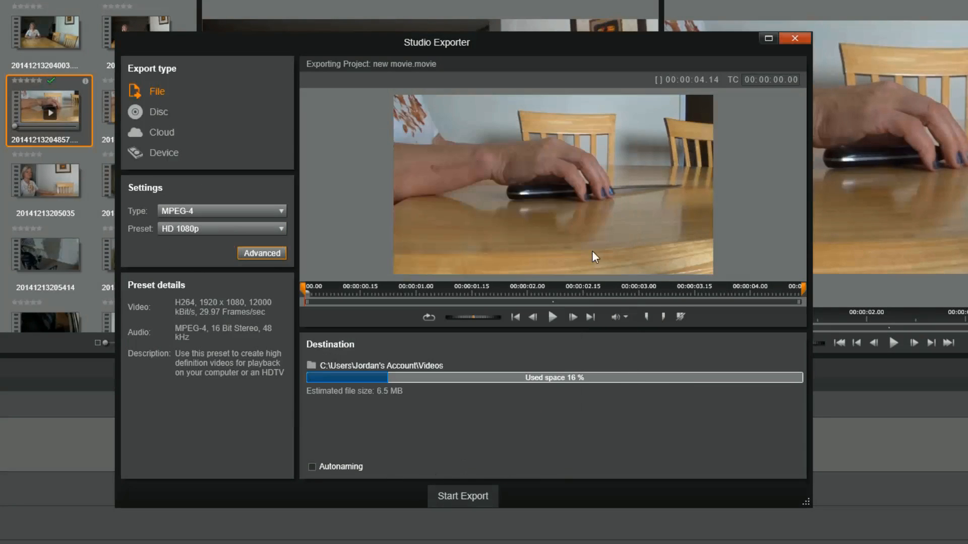
- Start the export to reach the file saving options, cancel saving, and close the Studio Exporter
left_click(472, 489)
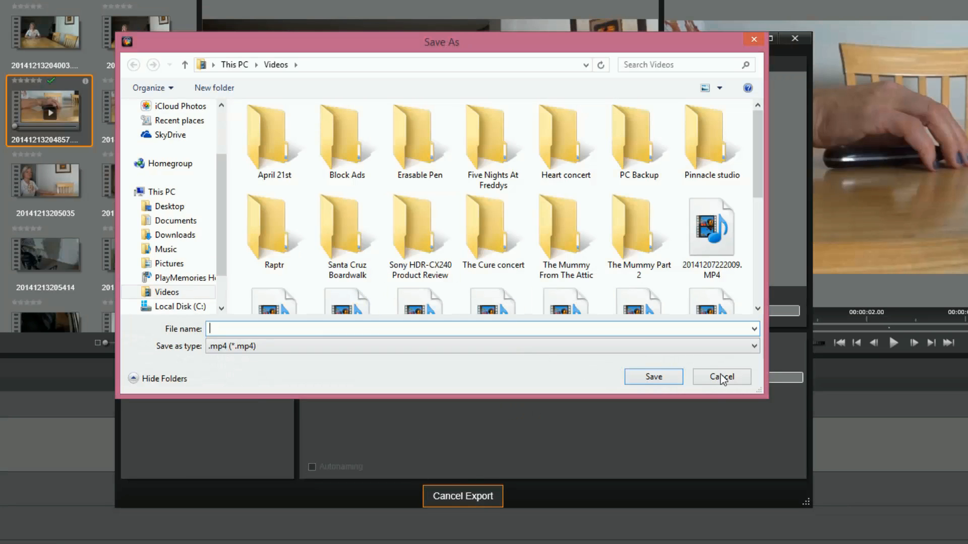
left_click(721, 377)
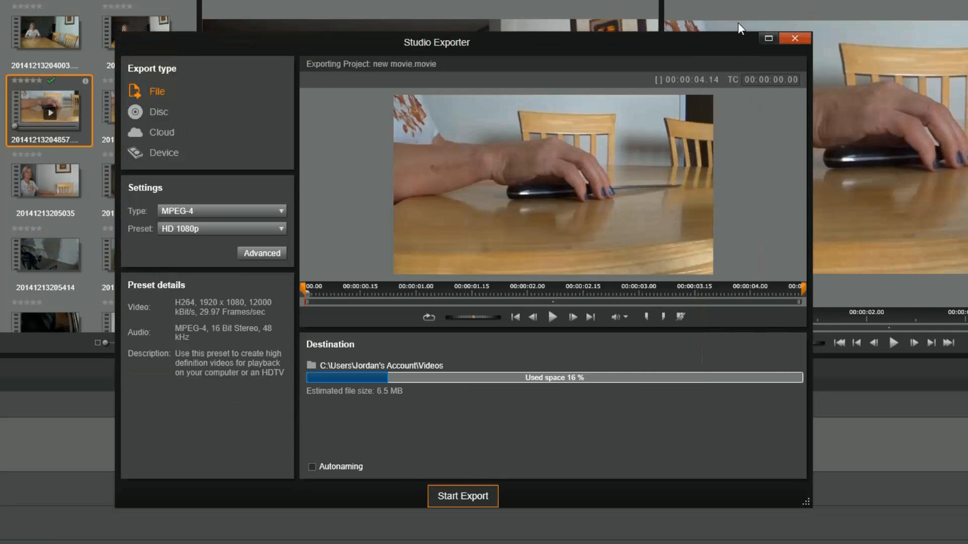
left_click(784, 40)
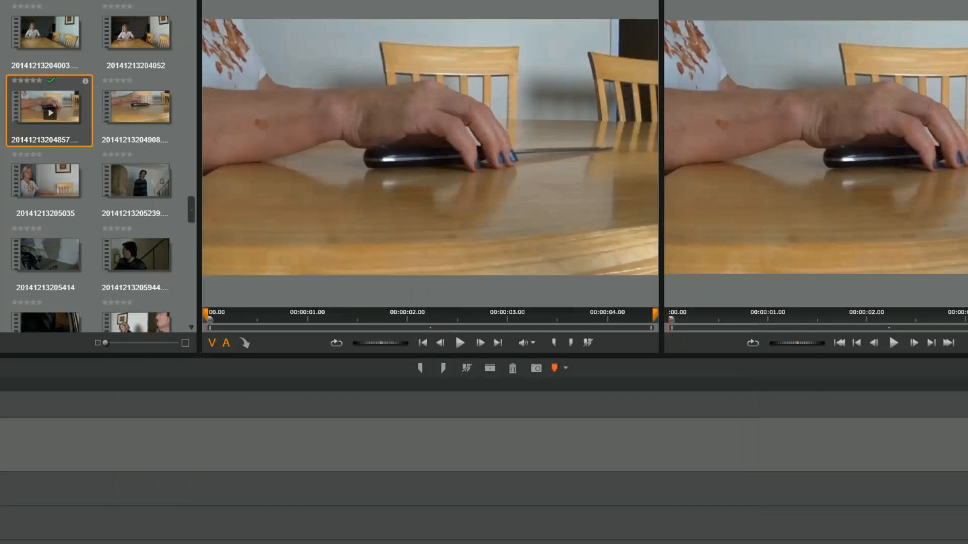